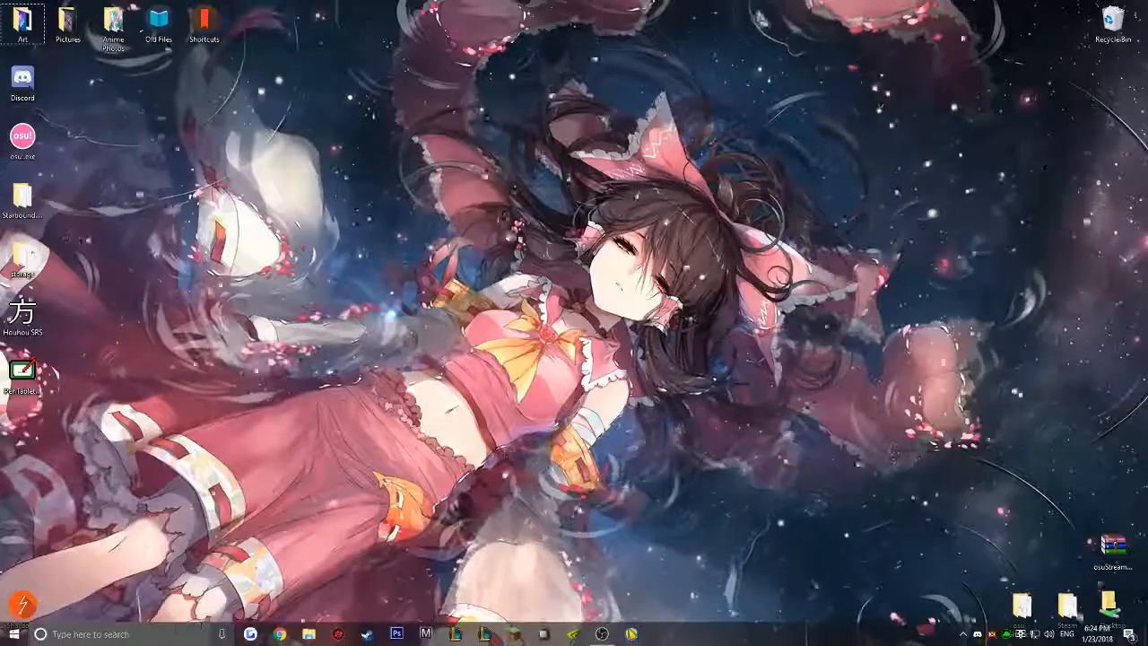
click(152, 634)
text(device)
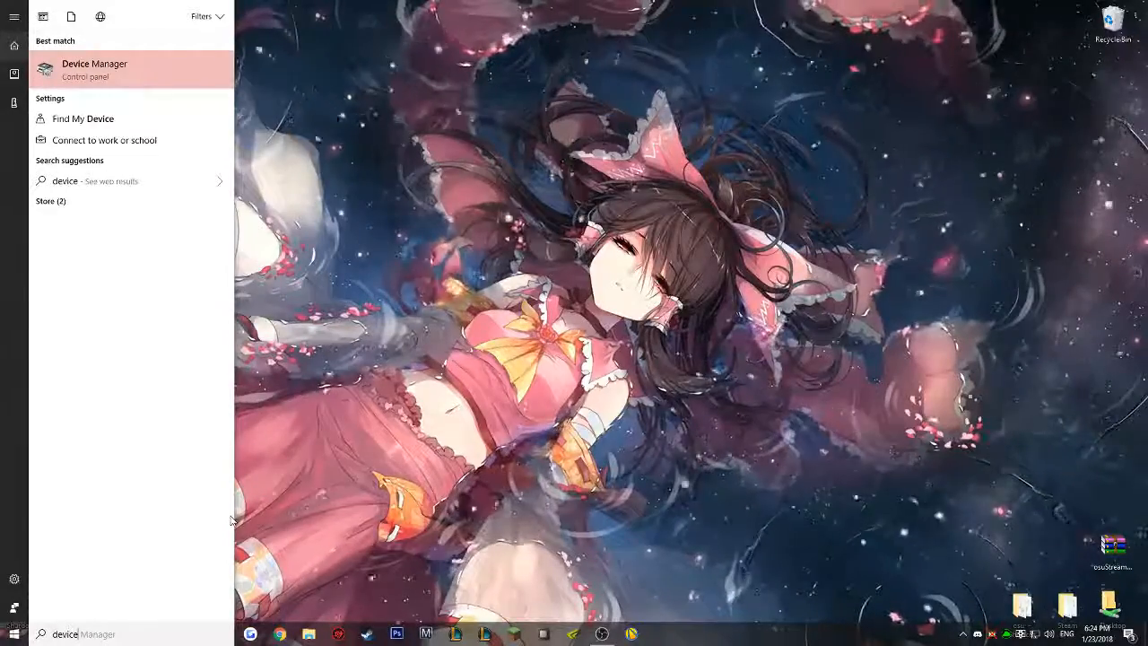
key(Return)
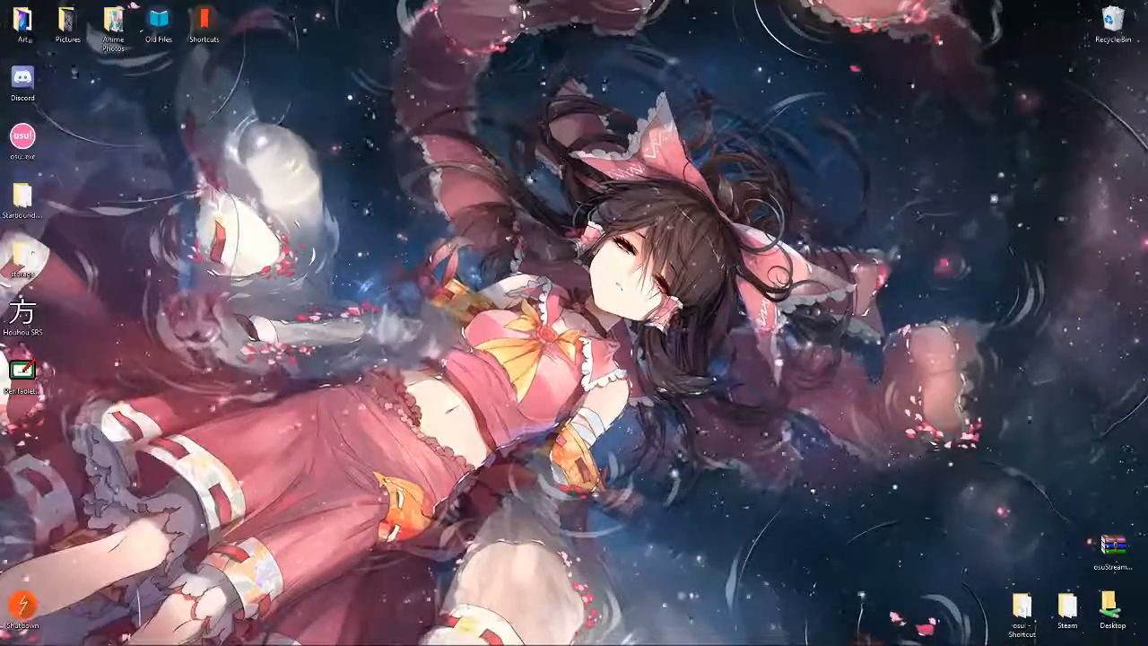
click(501, 34)
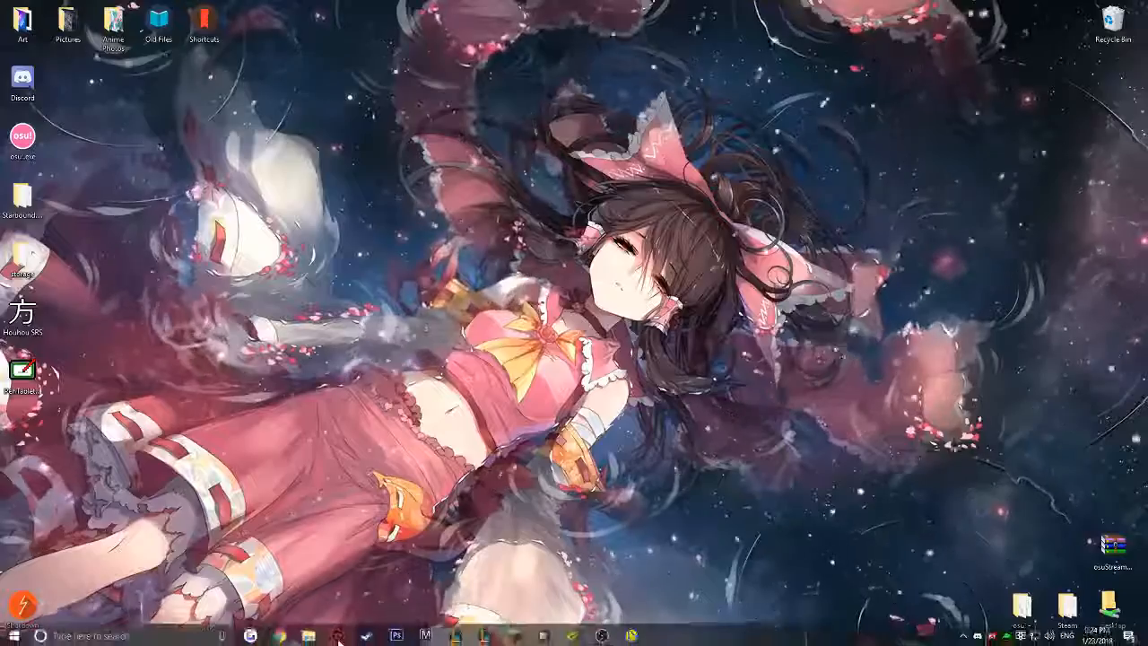
Search for the Control Panel, bring up Device Manager and move its window toward the middle of the desktop.
click(193, 634)
text(control)
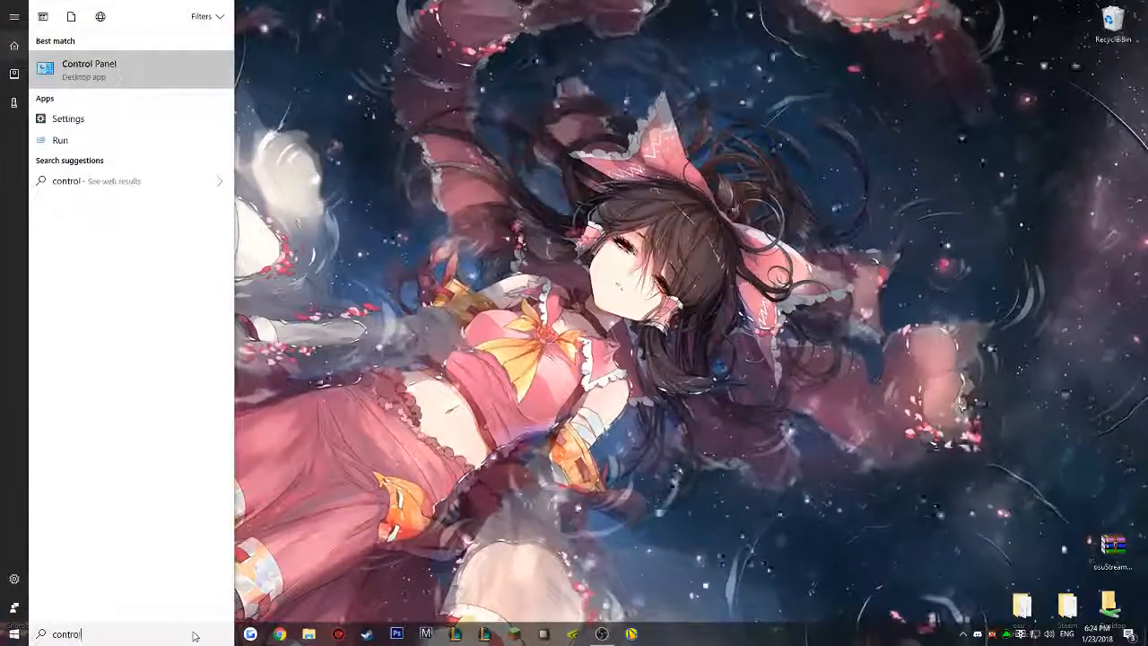
key(Return)
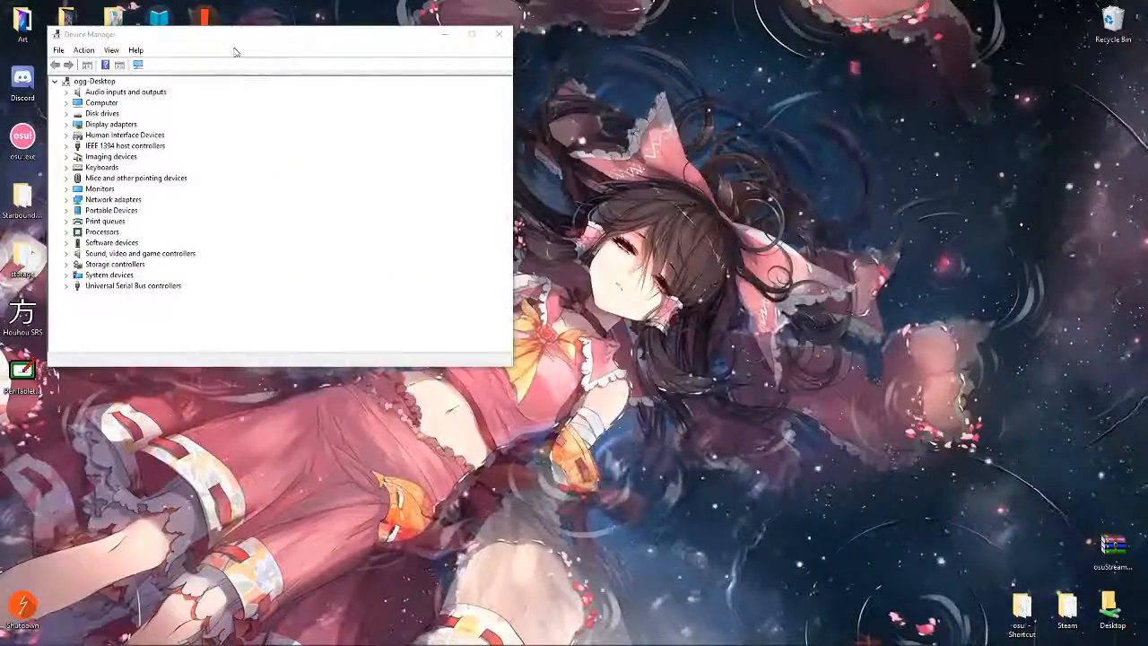
drag(235, 43, 464, 69)
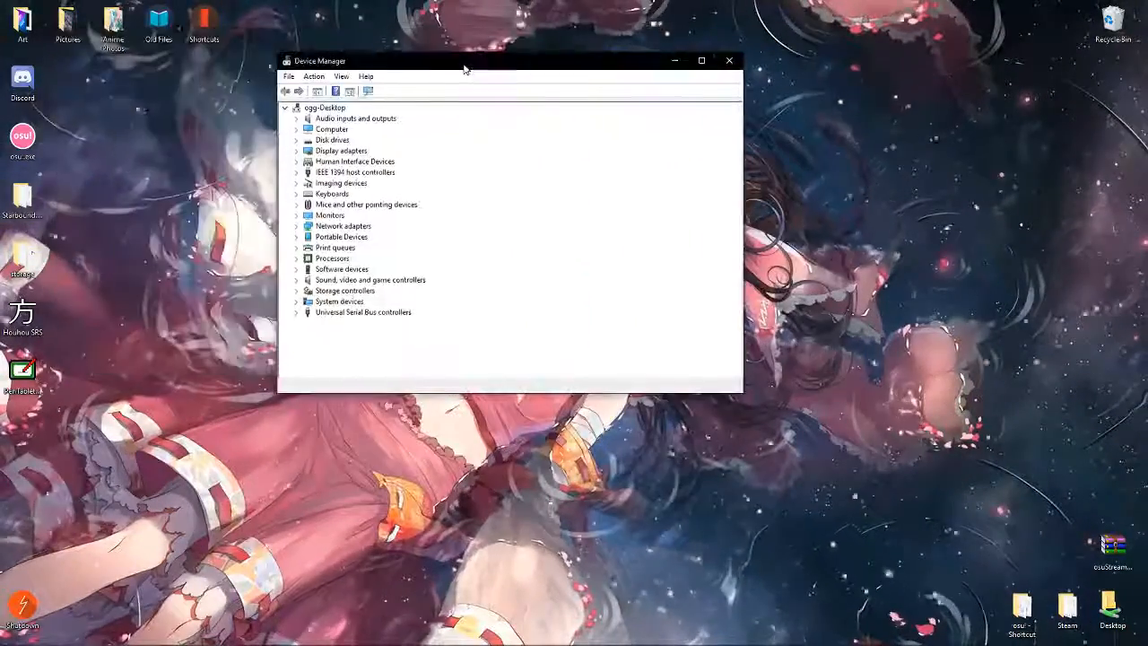
Expand the display adapters category in Device Manager to check the graphics card model.
double_click(341, 152)
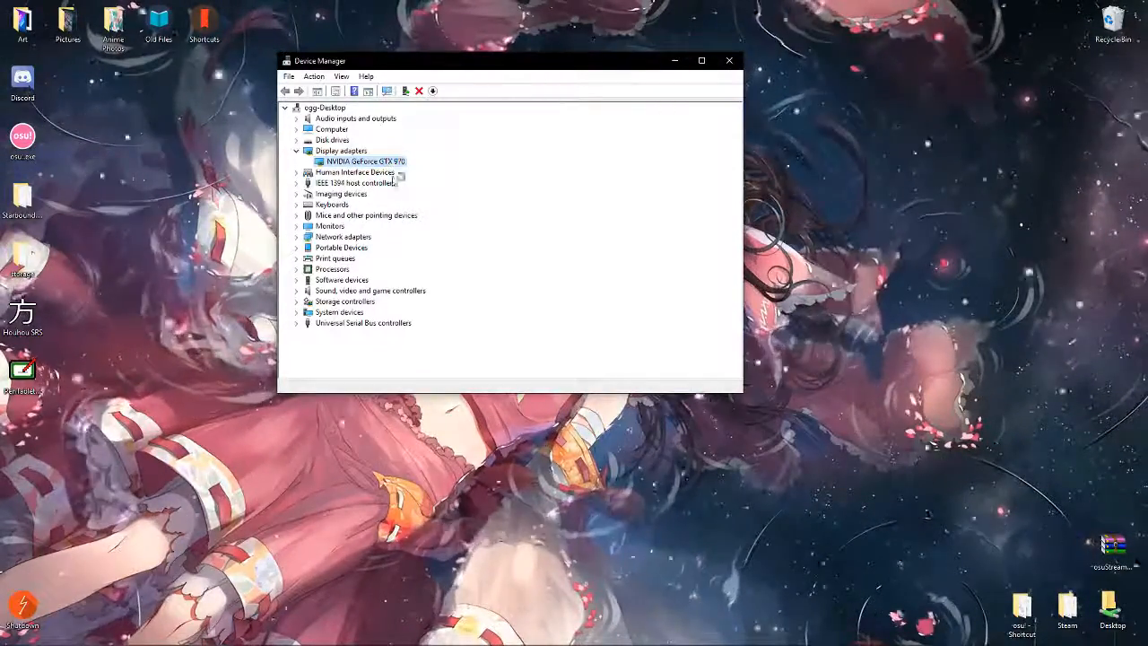
double_click(330, 151)
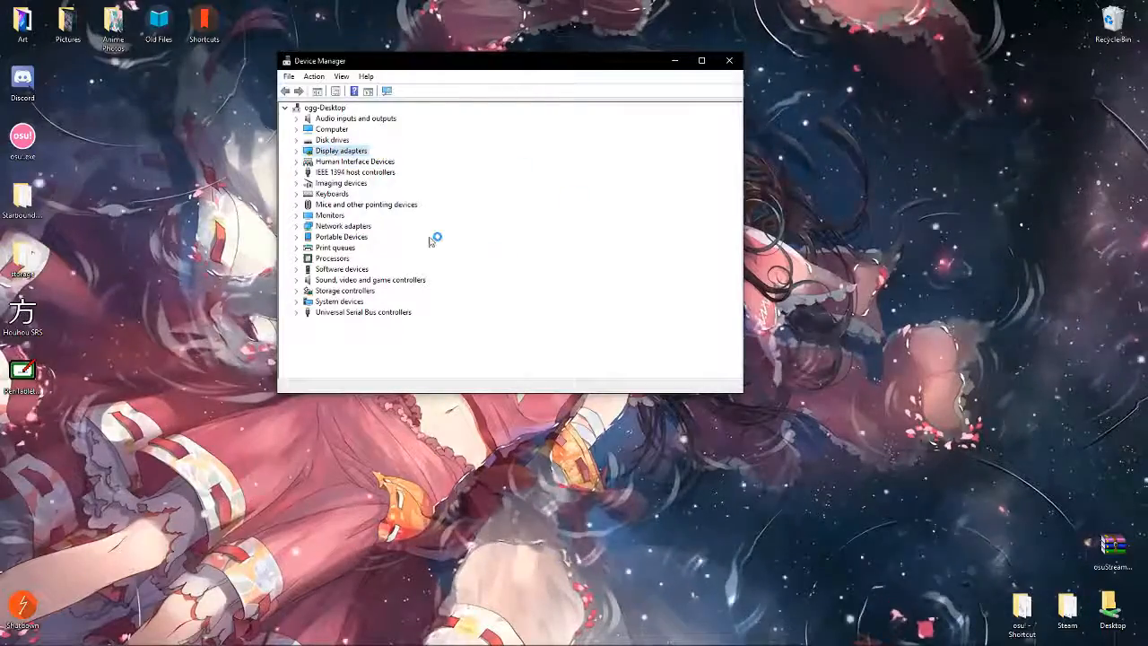
double_click(336, 153)
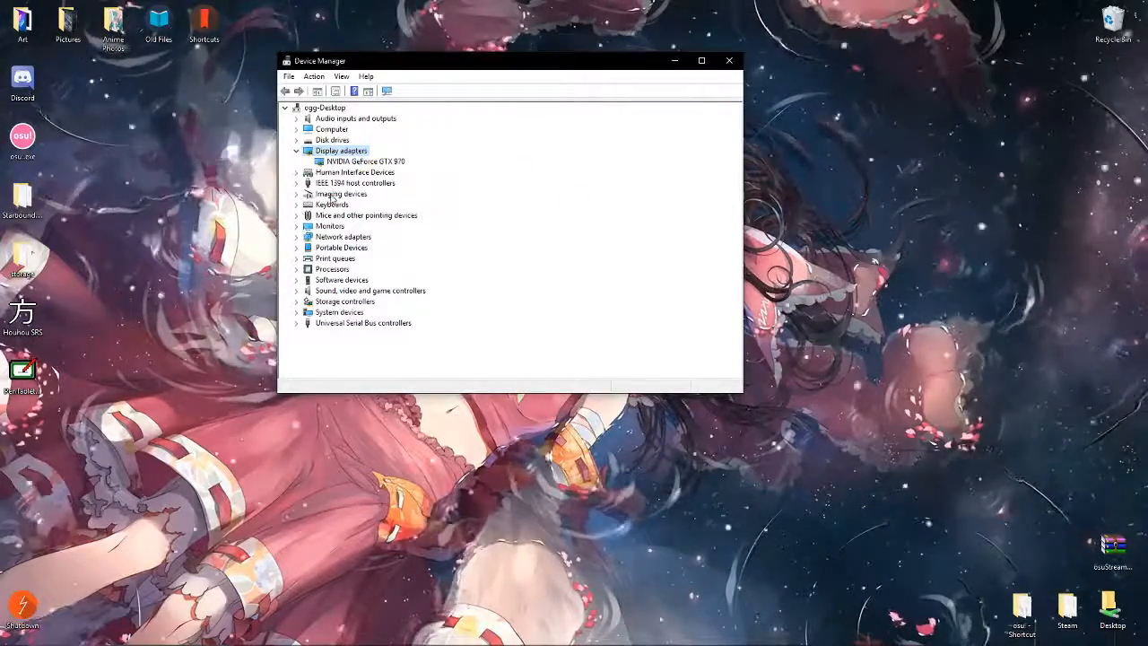
Expand the processors category in Device Manager and look through the listed CPU entries.
double_click(338, 269)
key(Down)
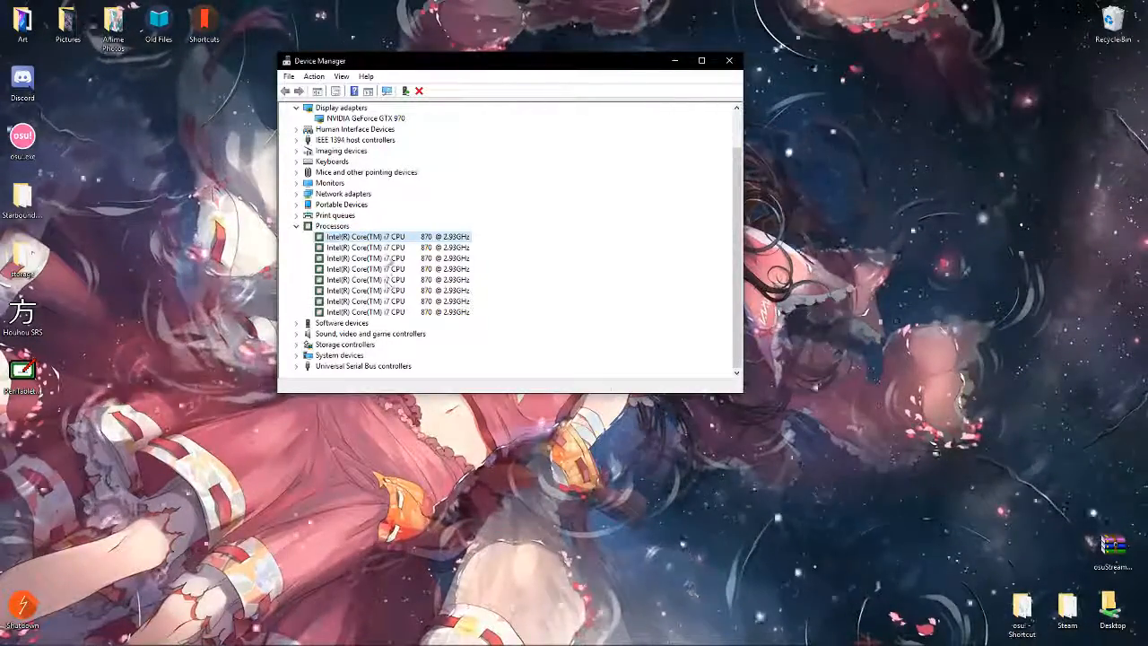
key(Down)
key(Up)
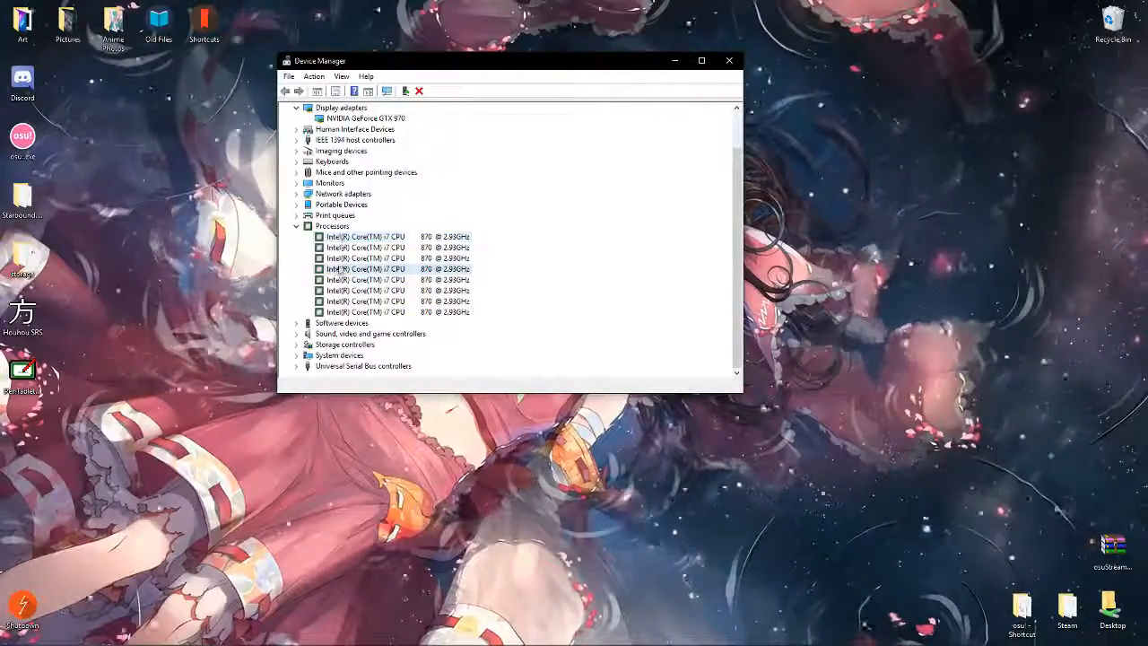
key(Home)
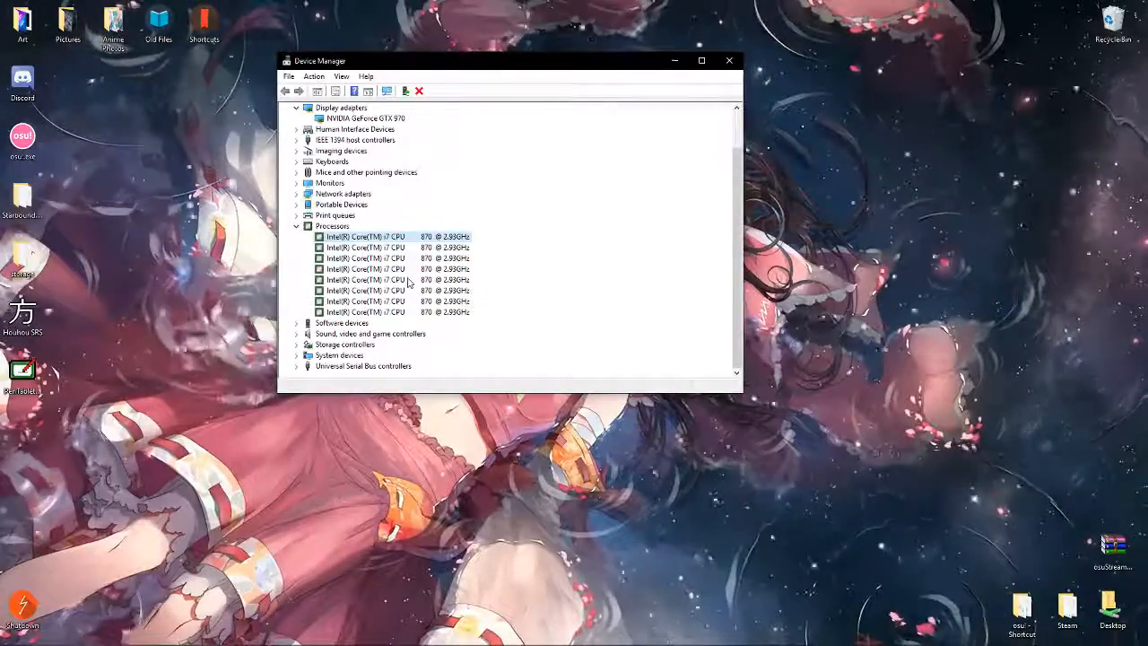
Open Task Manager and view the CPU's performance details, including its cores and logical processors.
right_click(700, 630)
click(708, 640)
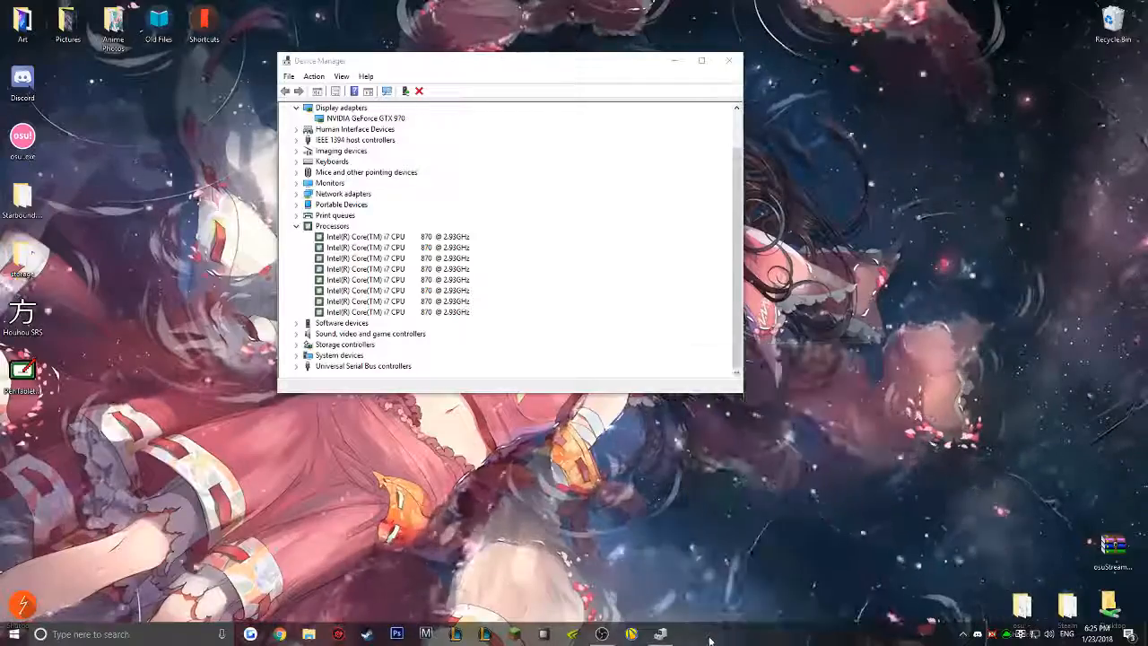
click(749, 577)
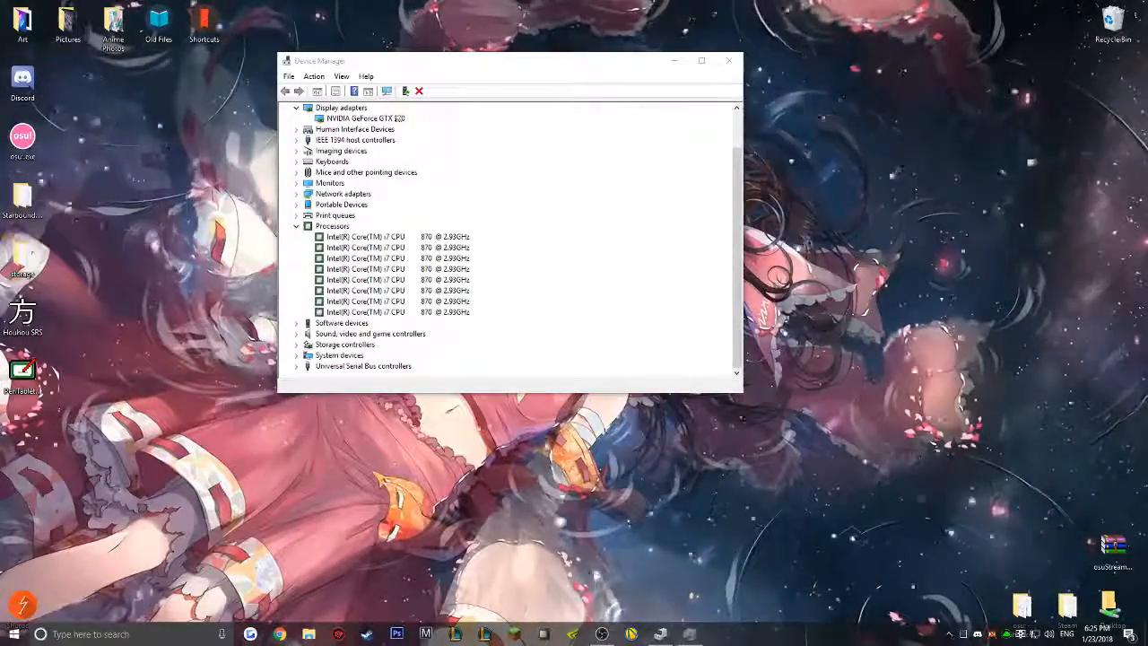
click(642, 143)
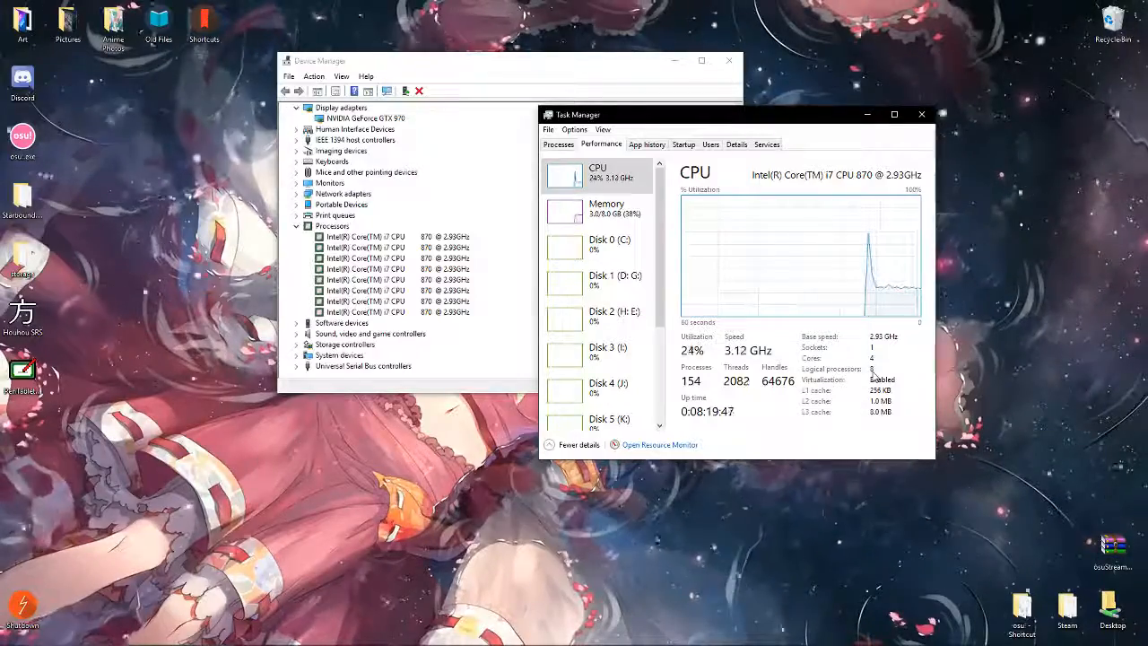
Close Device Manager and view the memory performance details in Task Manager.
click(395, 239)
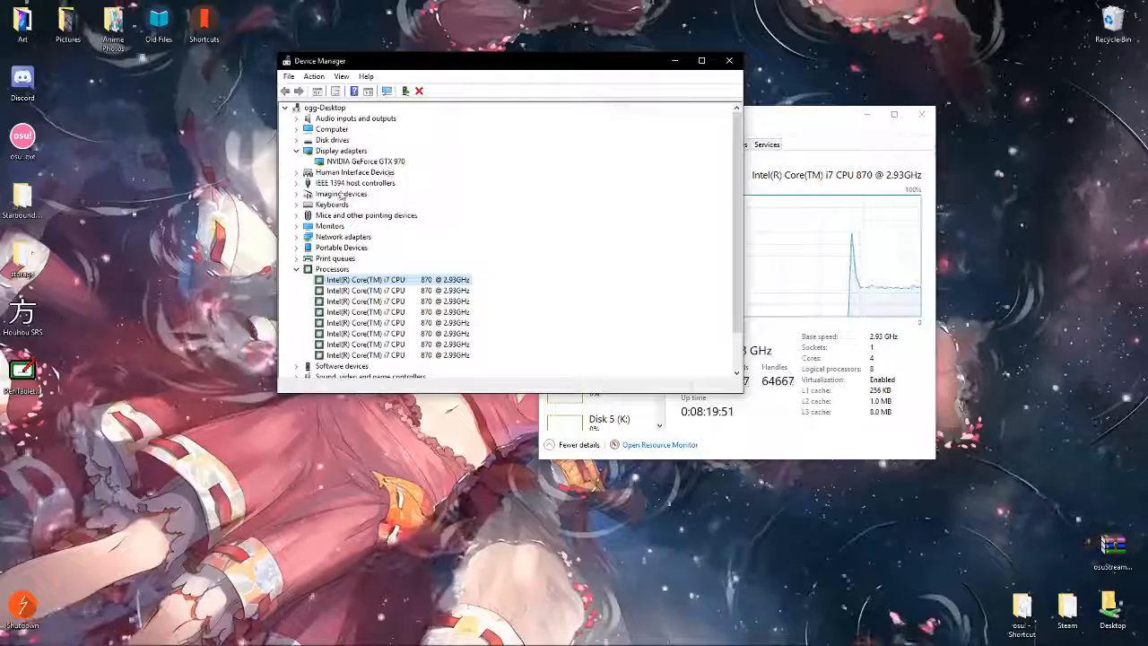
click(729, 61)
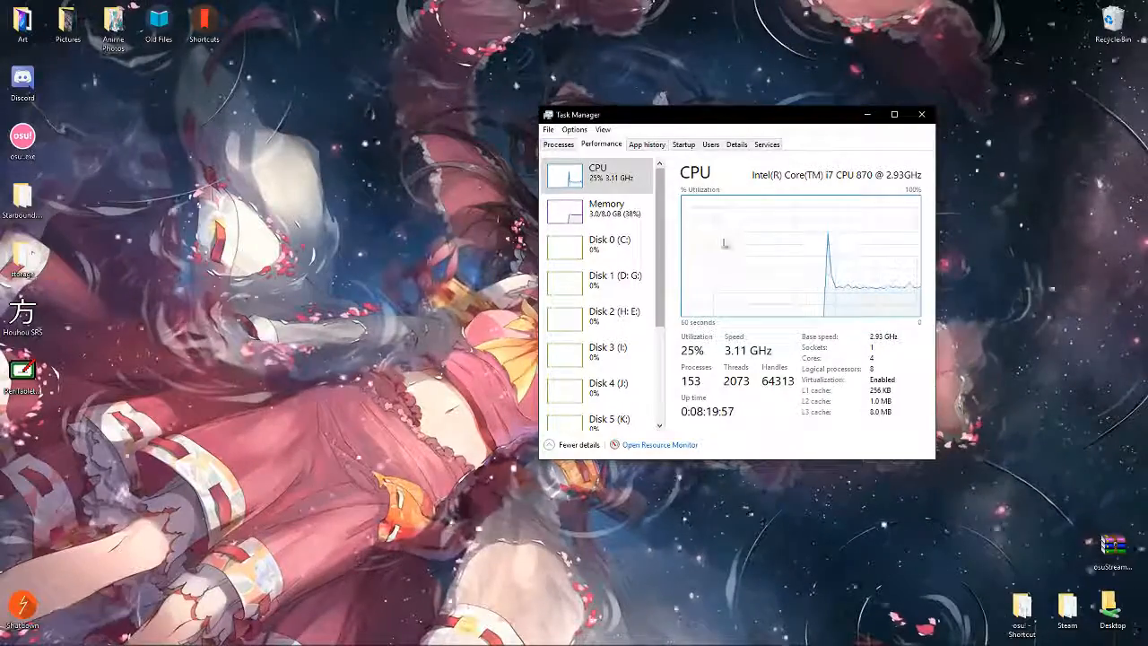
click(632, 216)
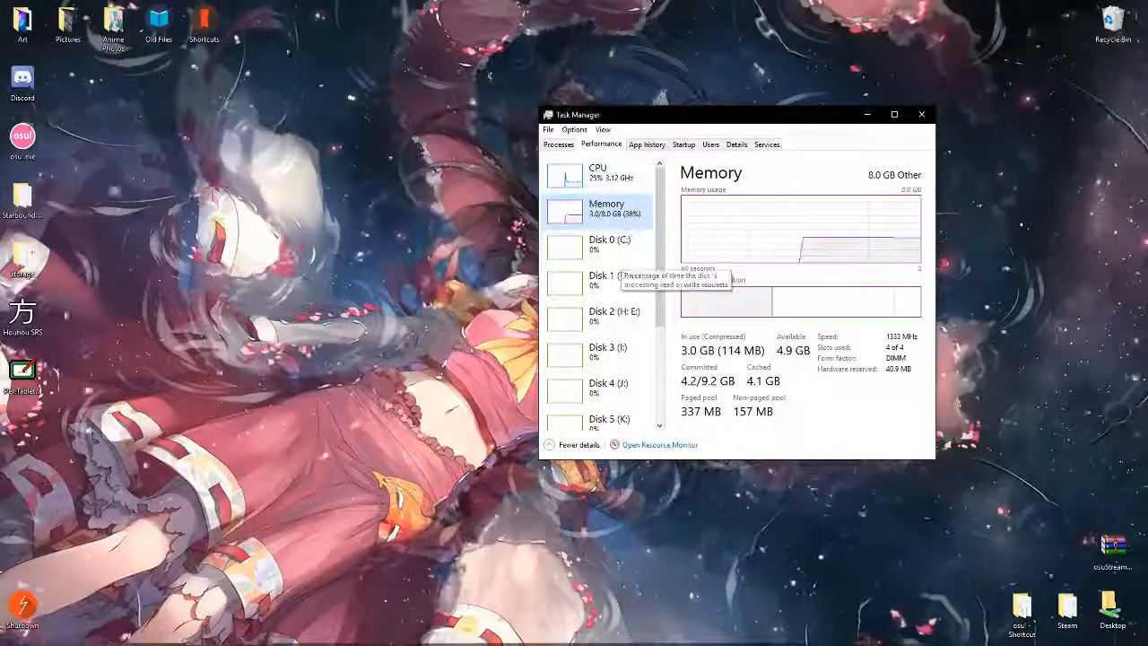
Check the basic computer information on Control Panel's System page under System and Security, and close it along with Task Manager.
click(202, 633)
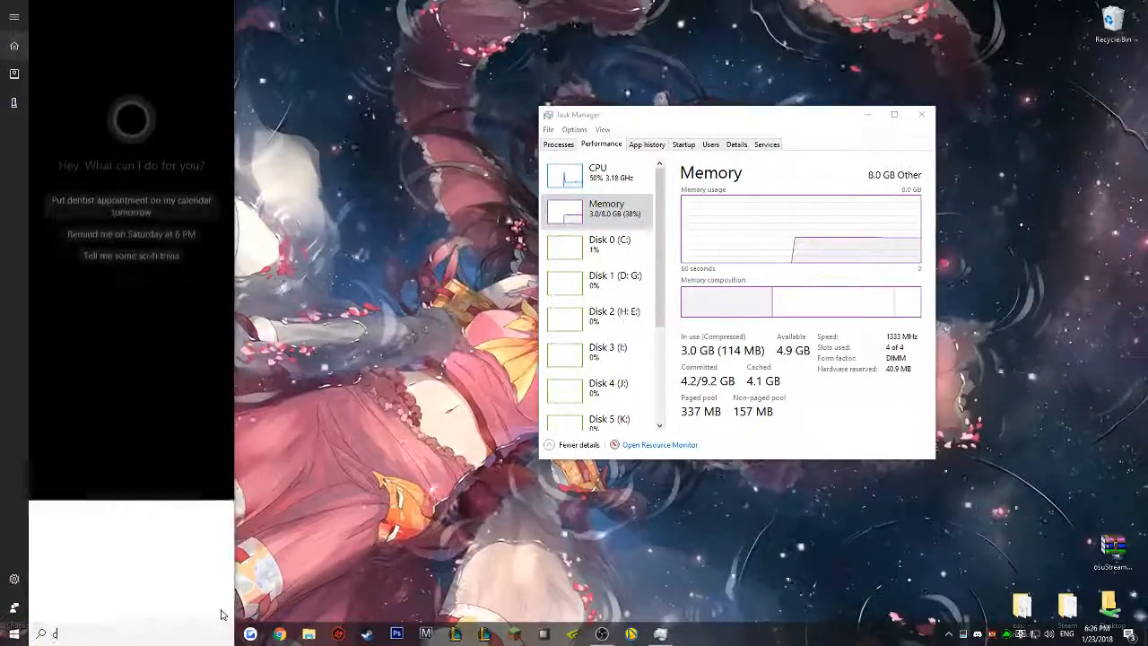
text(control)
key(Return)
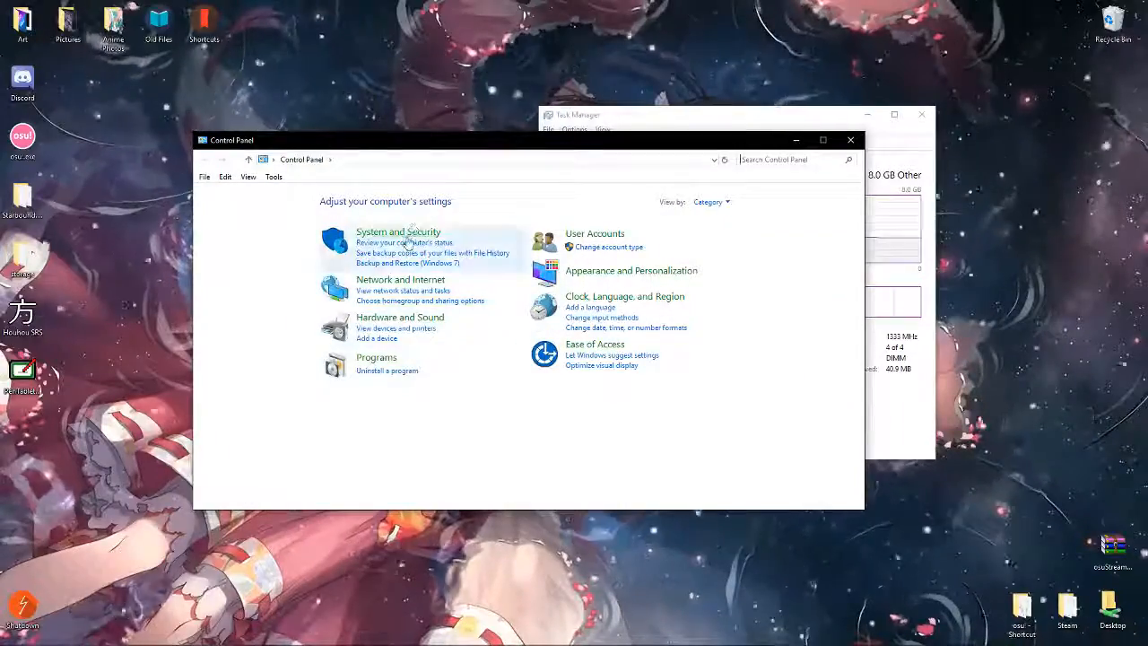
click(399, 233)
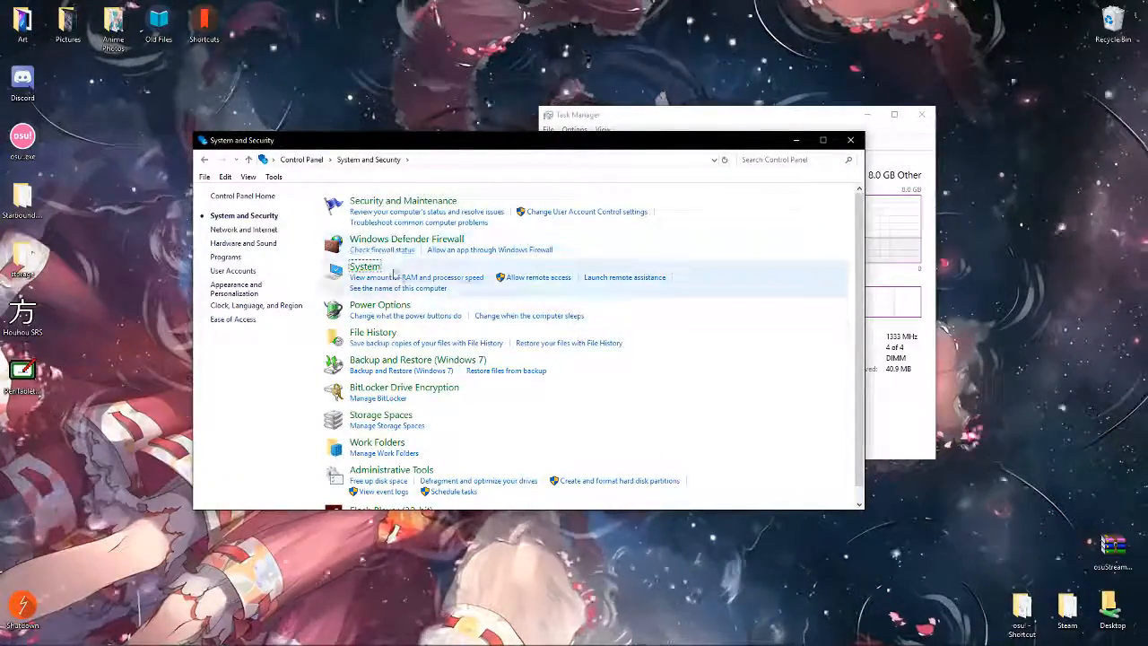
click(368, 262)
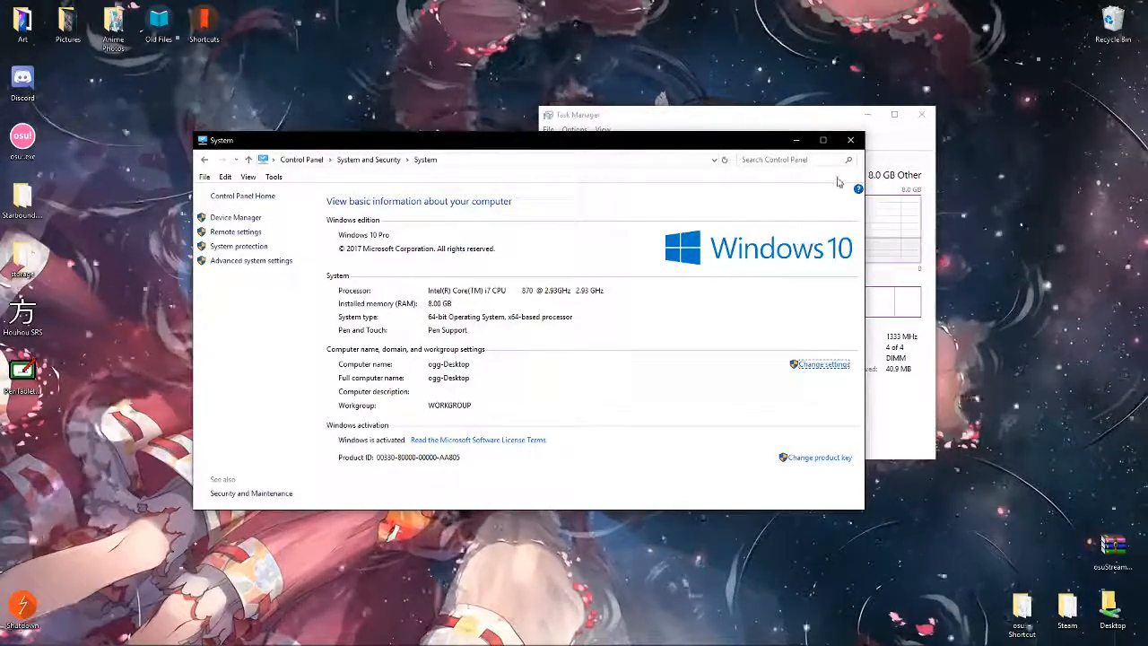
click(850, 141)
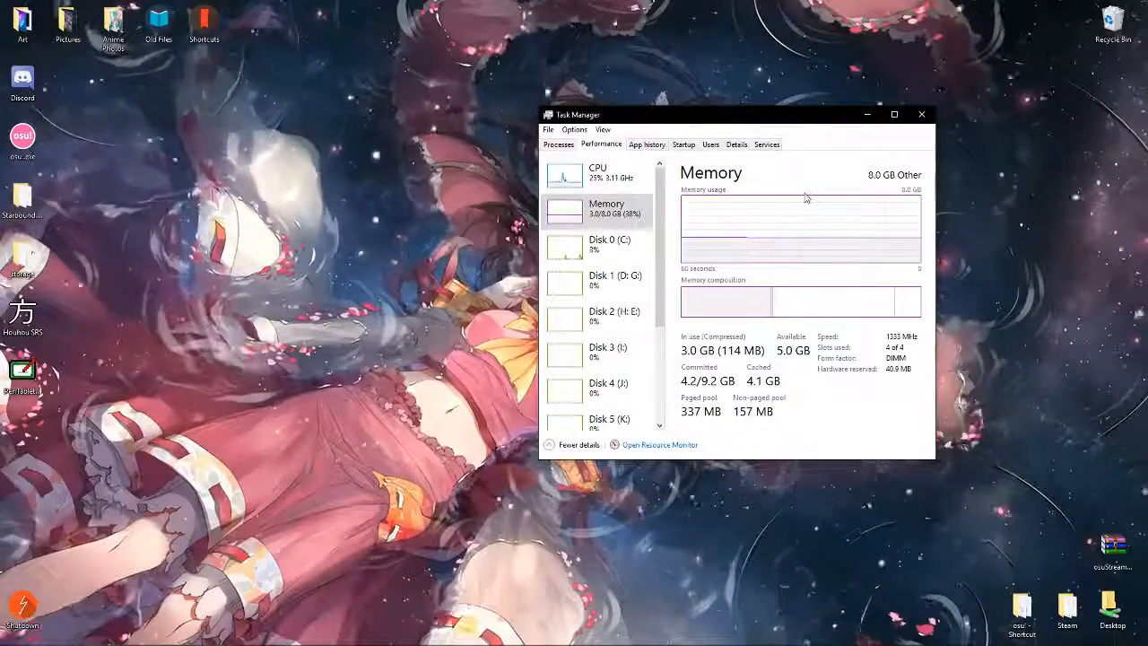
click(923, 116)
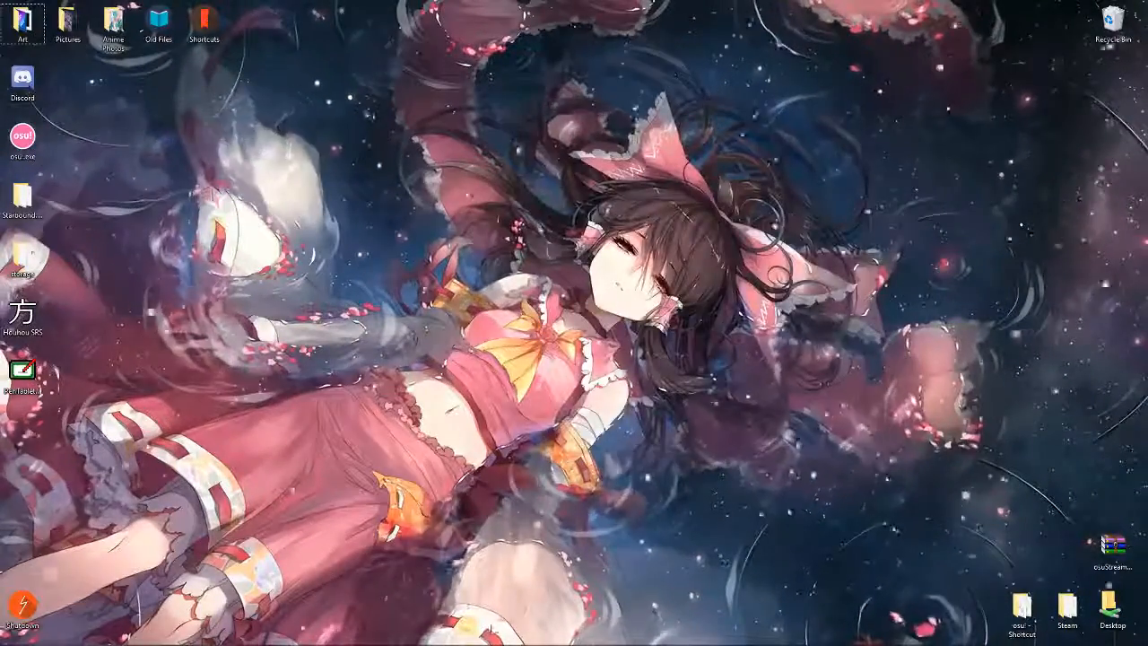
Open This PC in File Explorer and check the capacity and free space of Local Disk (C:).
click(308, 634)
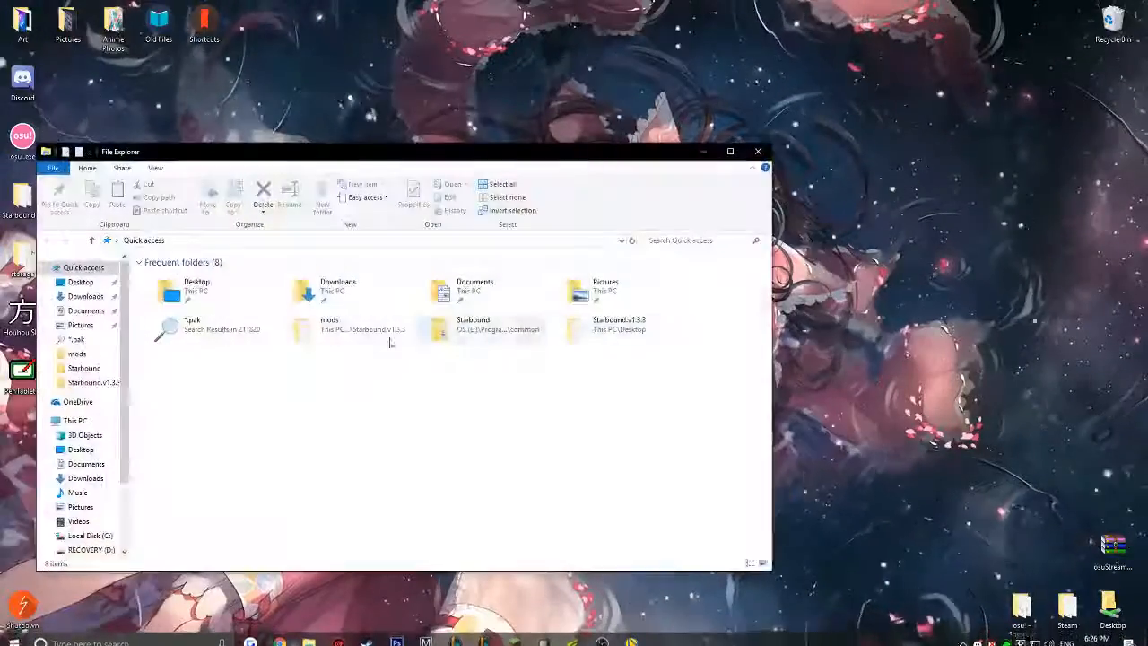
click(77, 419)
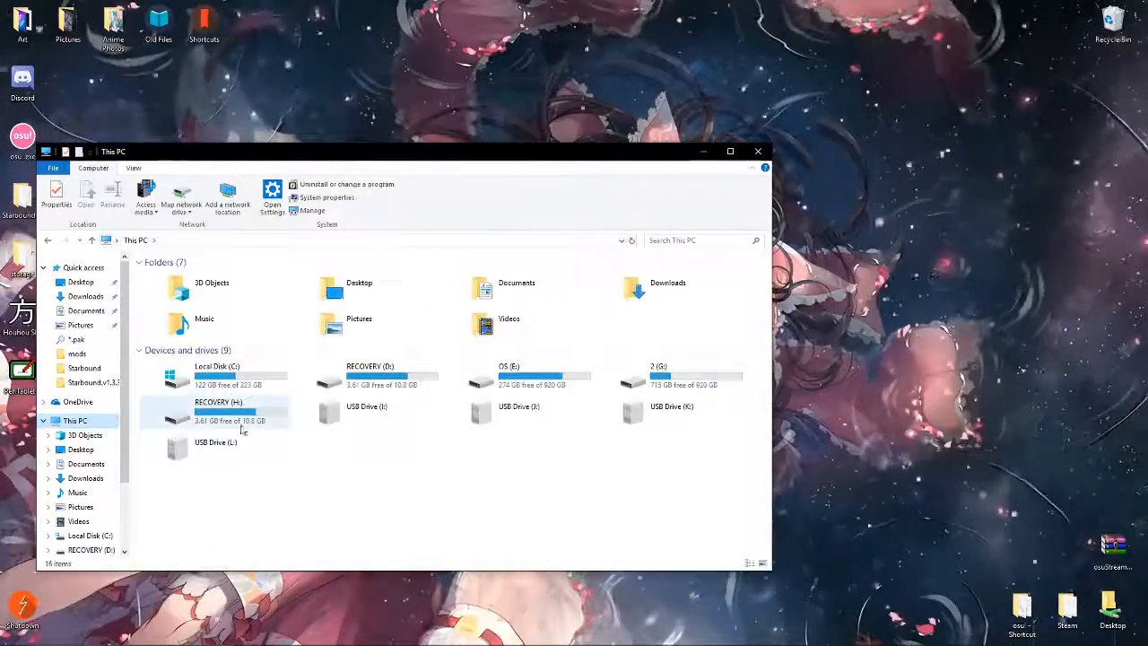
click(258, 380)
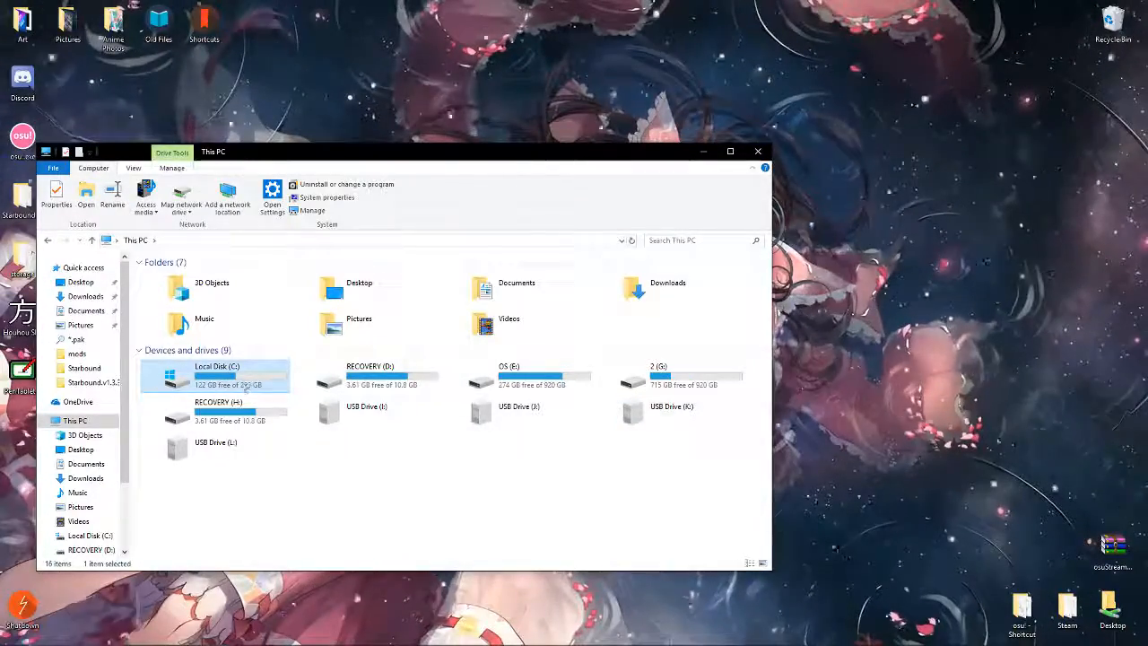
drag(297, 157, 311, 73)
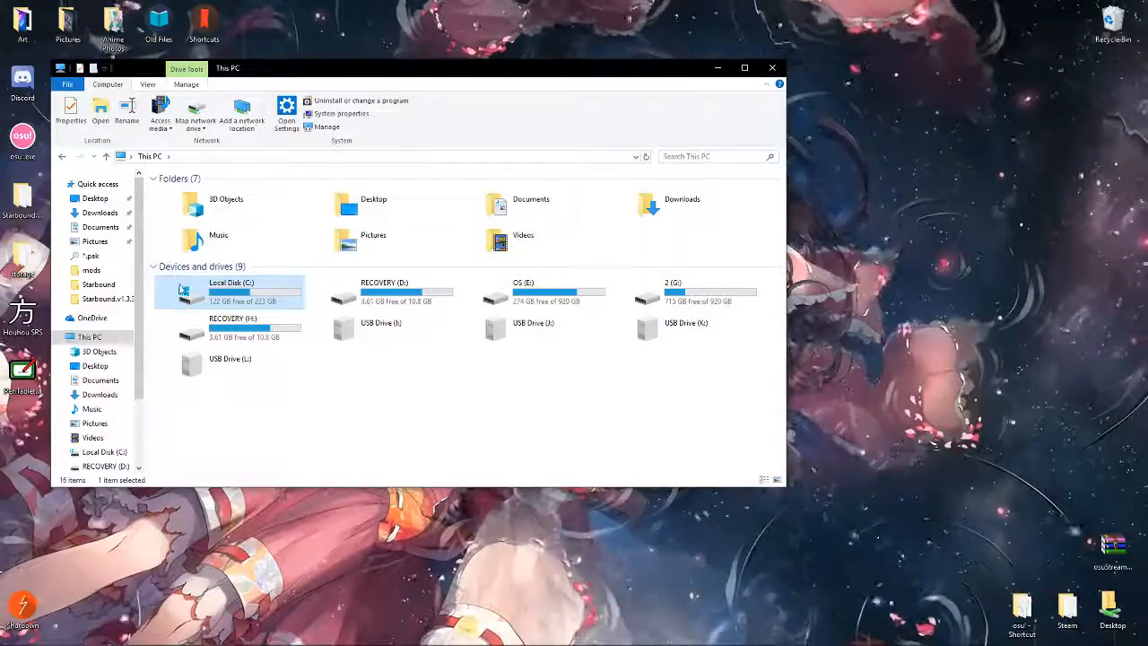
Open Computer Management for This PC and show Disk Management, moving the window clear of the desktop's edge.
right_click(97, 339)
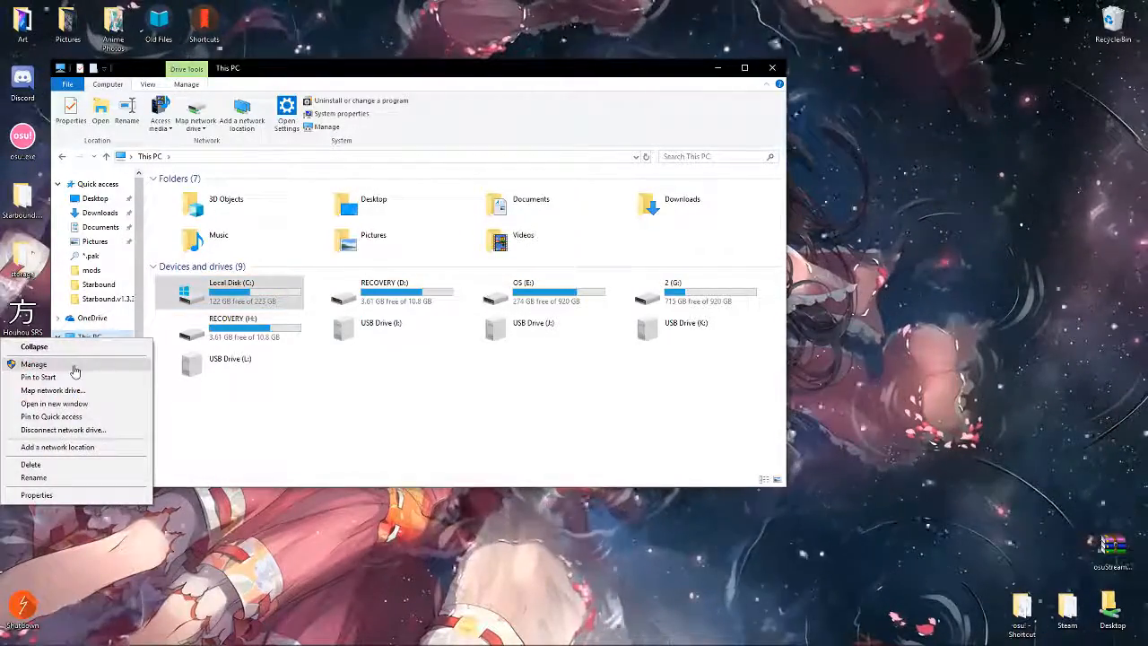
click(39, 369)
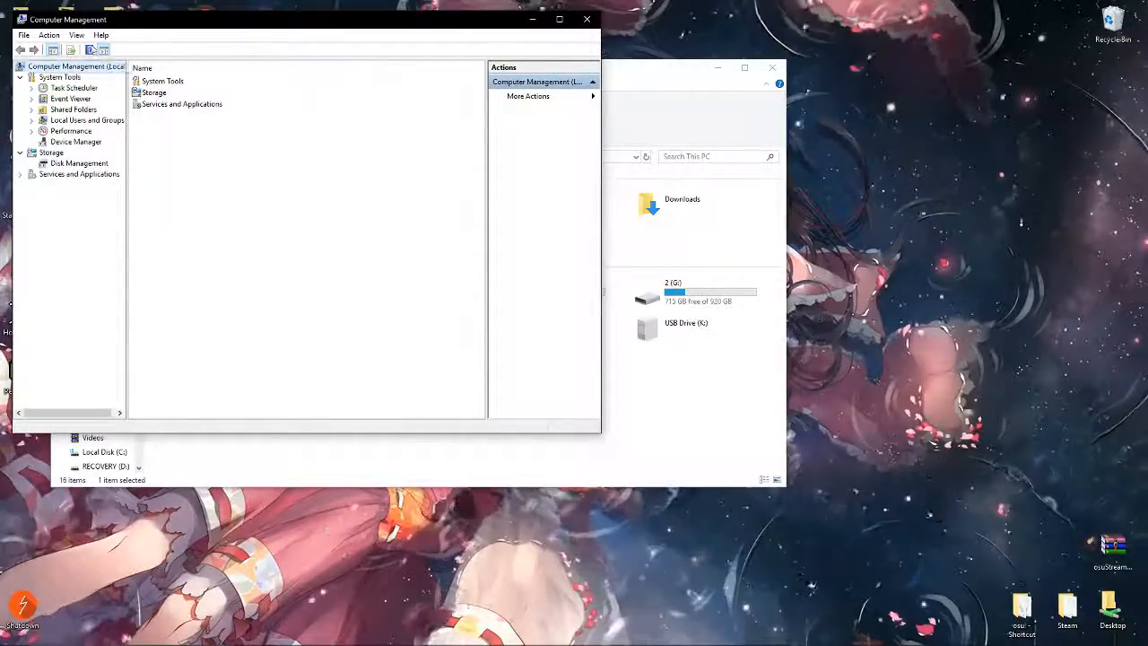
double_click(177, 82)
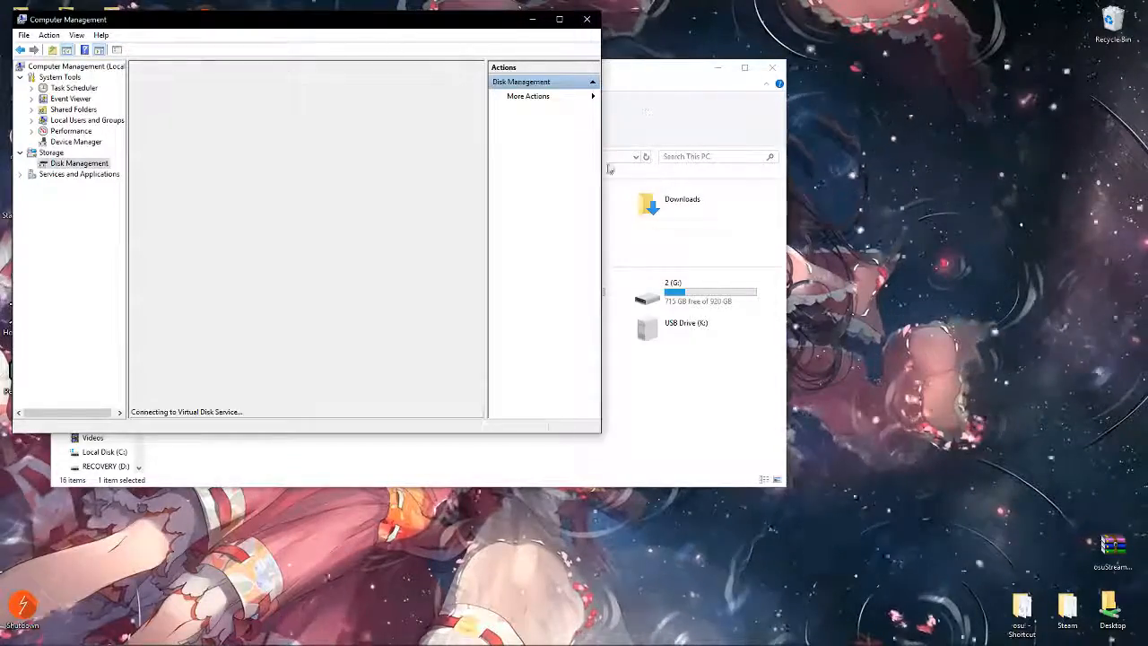
drag(231, 24, 303, 49)
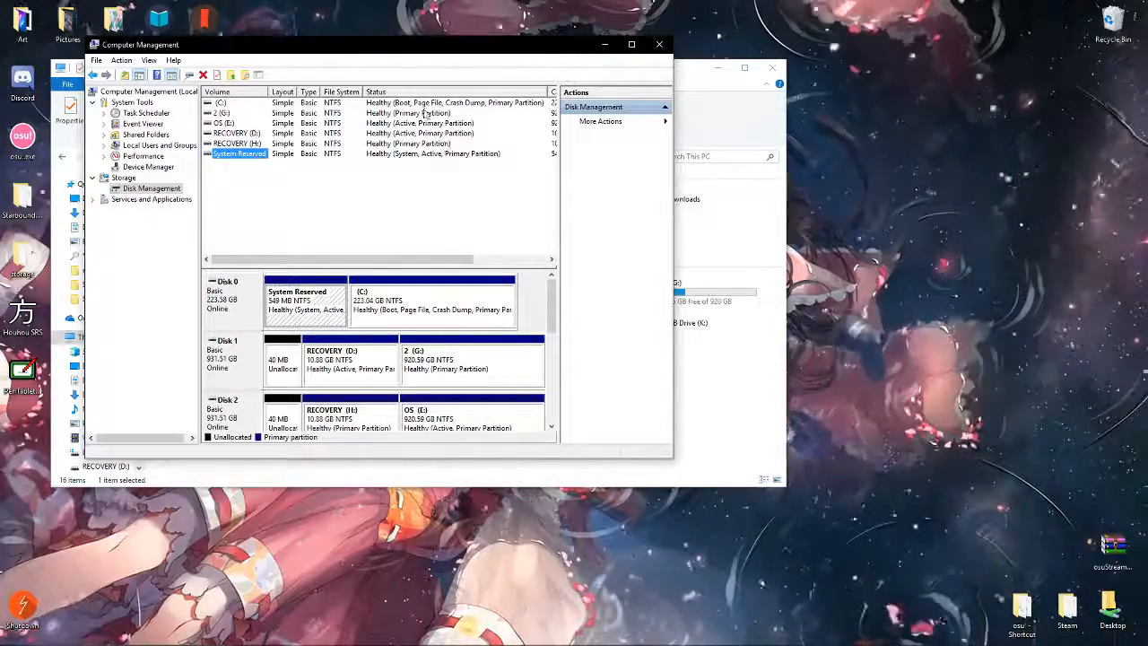
Inspect the RECOVERY (H:) and RECOVERY (D:) volumes, widening the Computer Management window to show their capacity and free space.
click(239, 142)
click(238, 133)
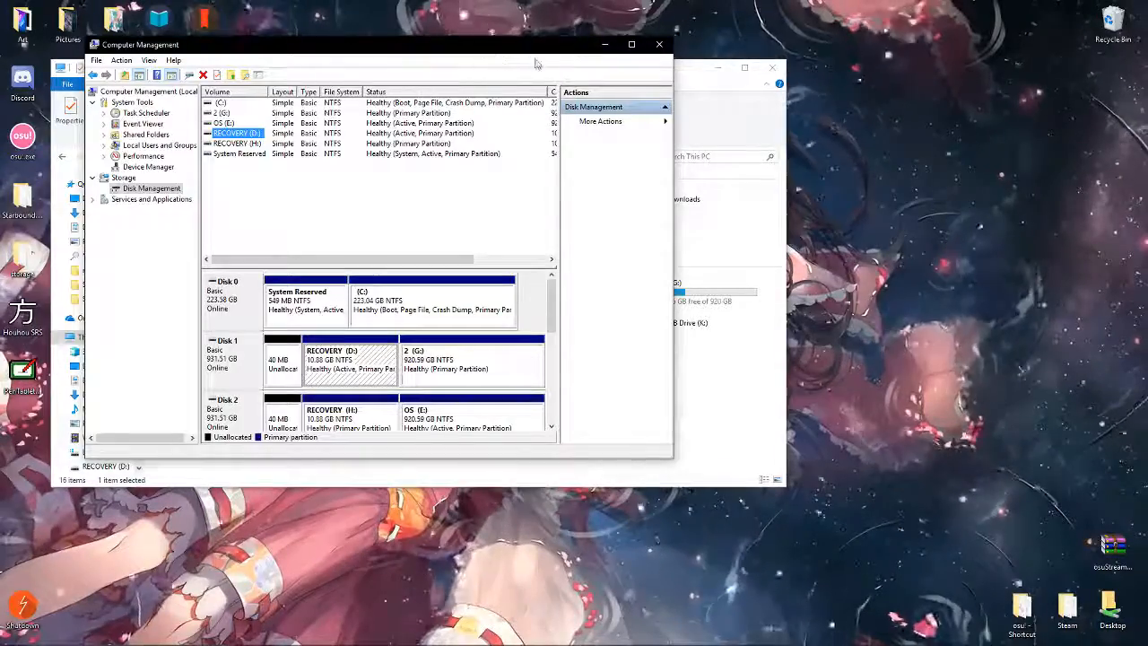
mouse_move(673, 130)
mouse_down()
mouse_move(887, 130)
mouse_move(914, 152)
mouse_move(732, 170)
mouse_up()
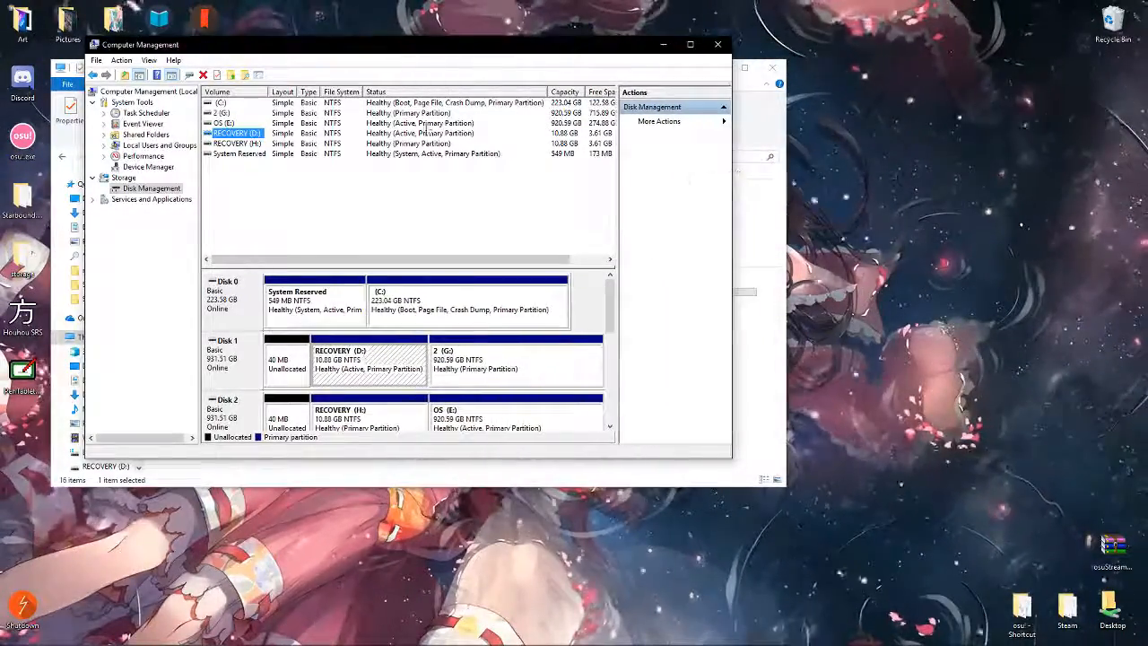
click(370, 137)
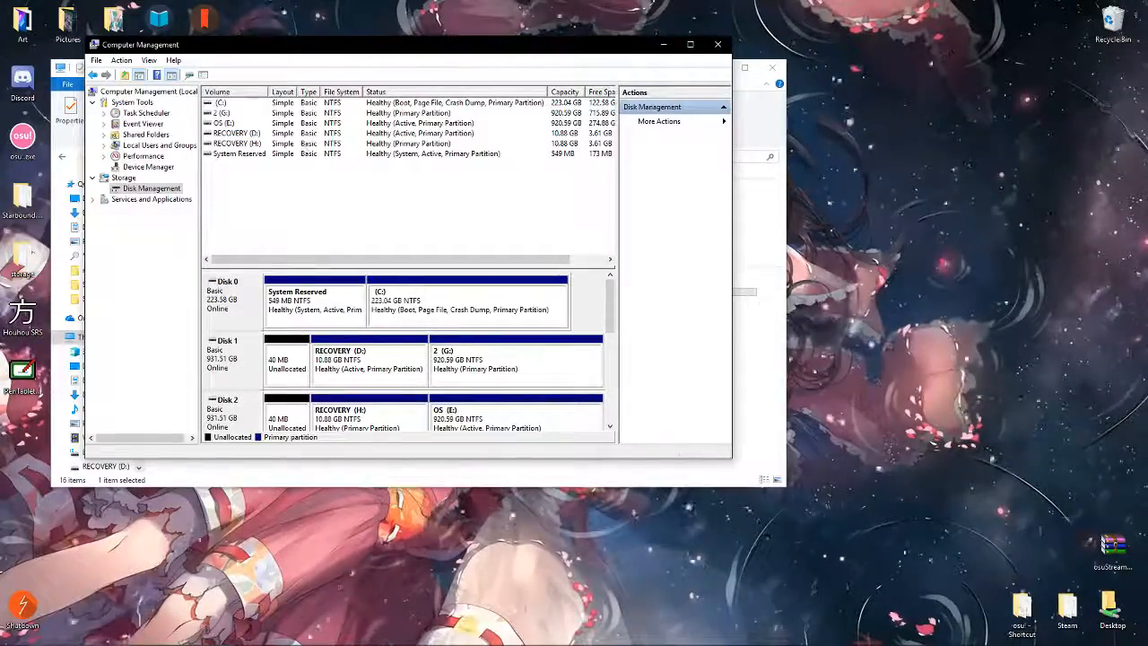
Inspect the OS (E:) and RECOVERY (D:) volumes in the disk list, and close Computer Management and This PC.
click(223, 123)
click(226, 133)
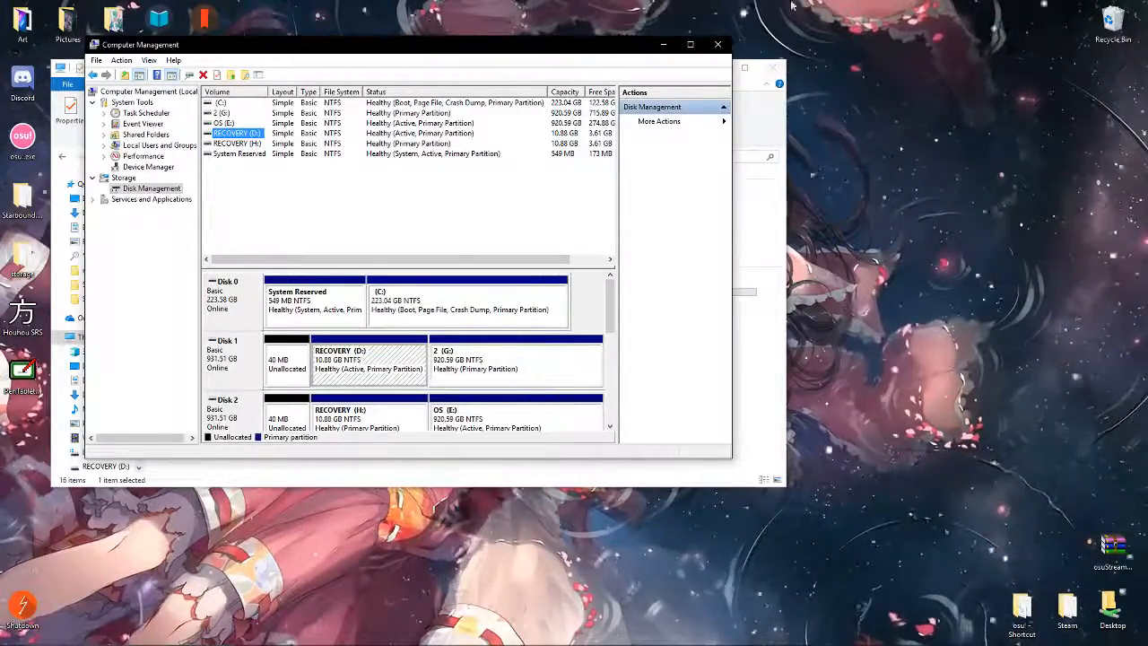
click(728, 50)
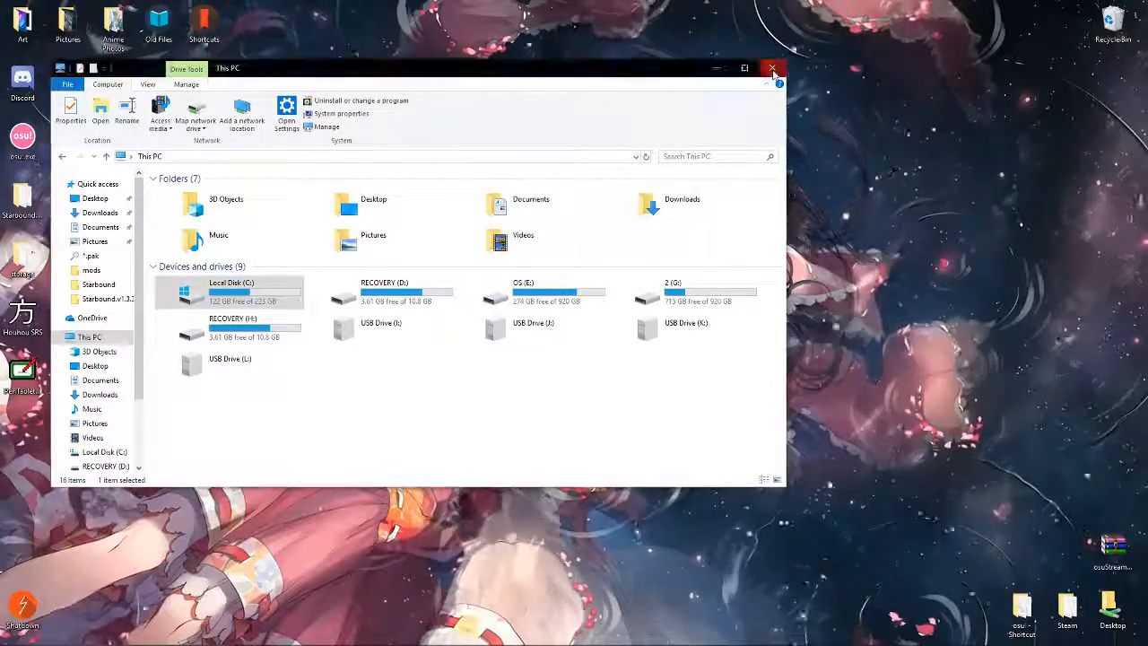
click(772, 69)
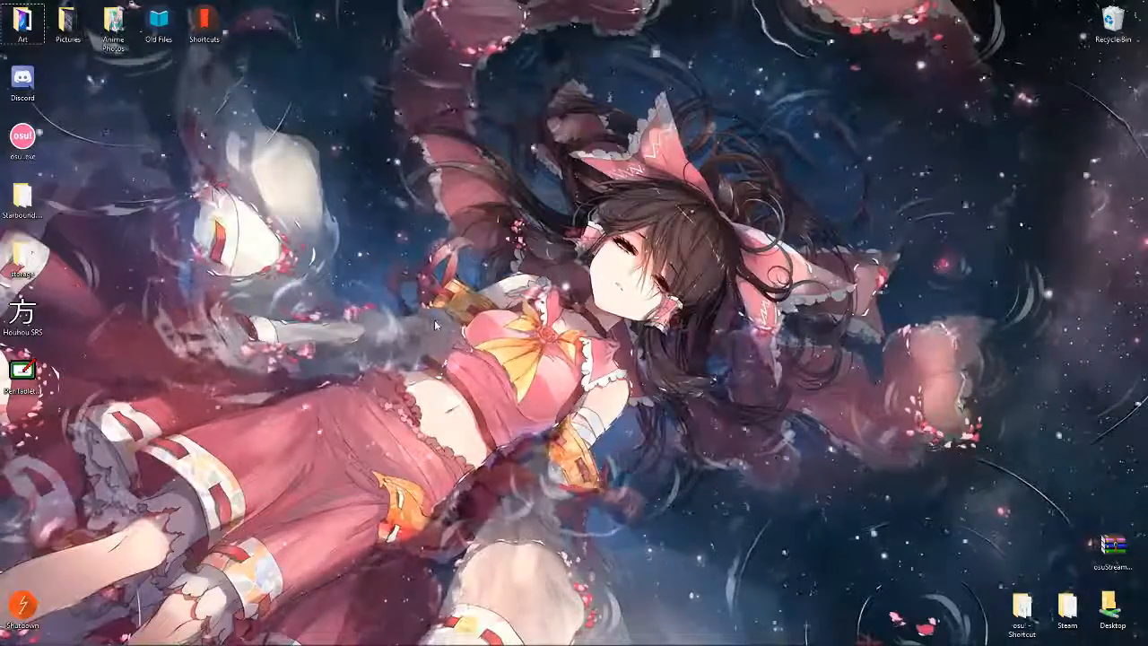
Switch to Chrome and search Google for "driver booster 5".
mouse_move(602, 643)
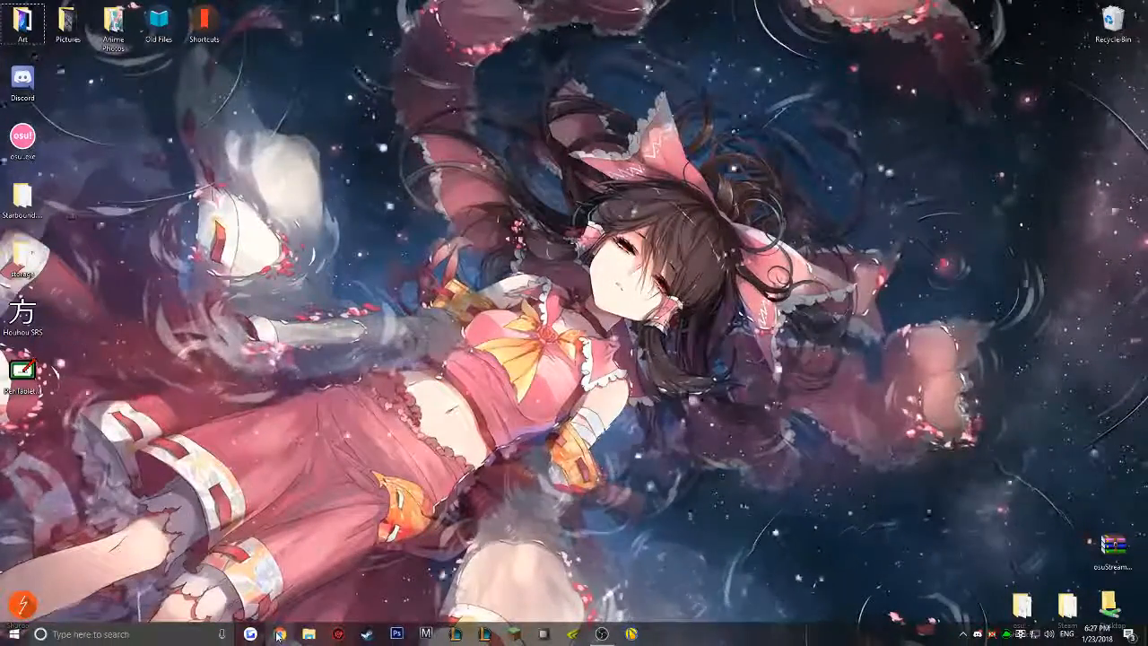
click(338, 637)
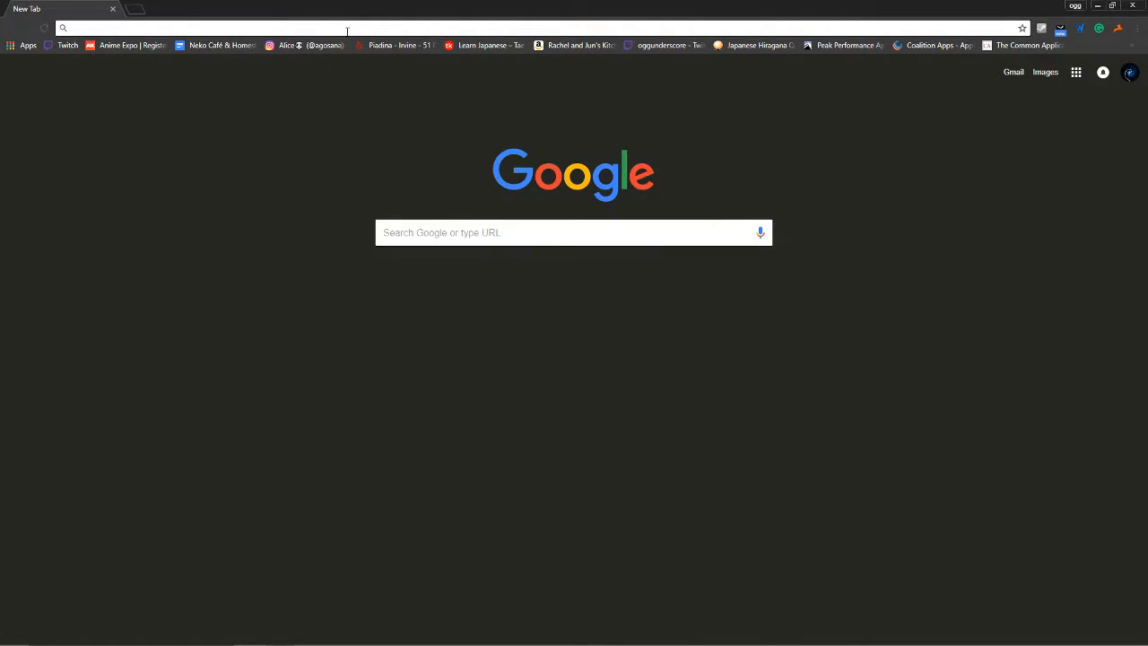
text(driver)
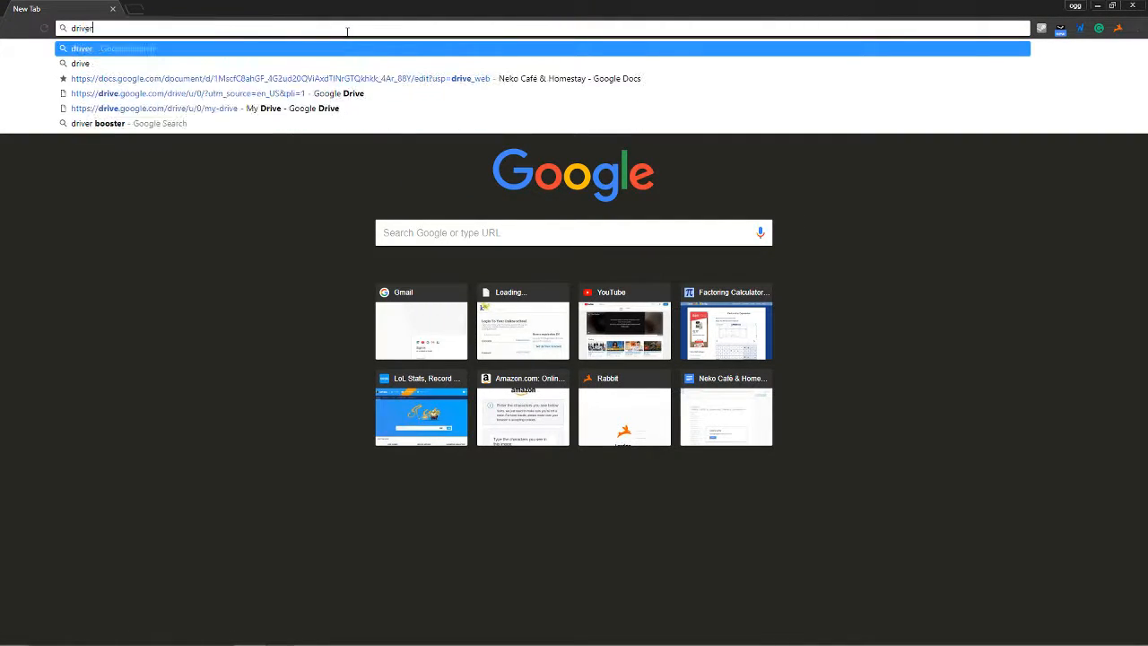
text( booster 5)
key(Return)
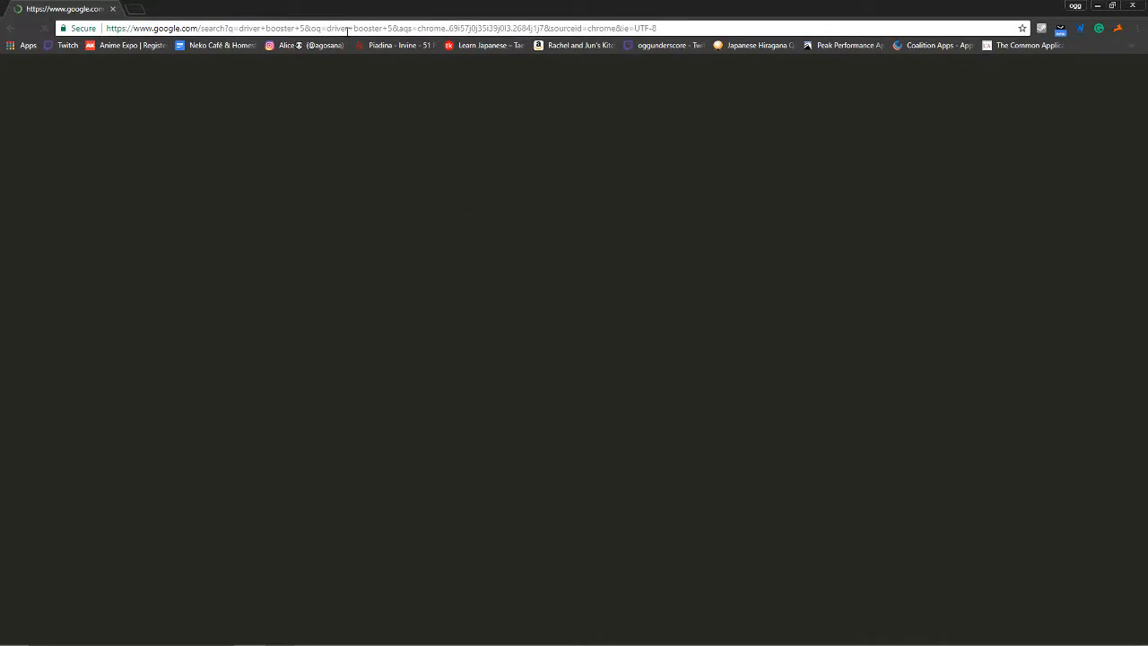
drag(147, 332, 169, 332)
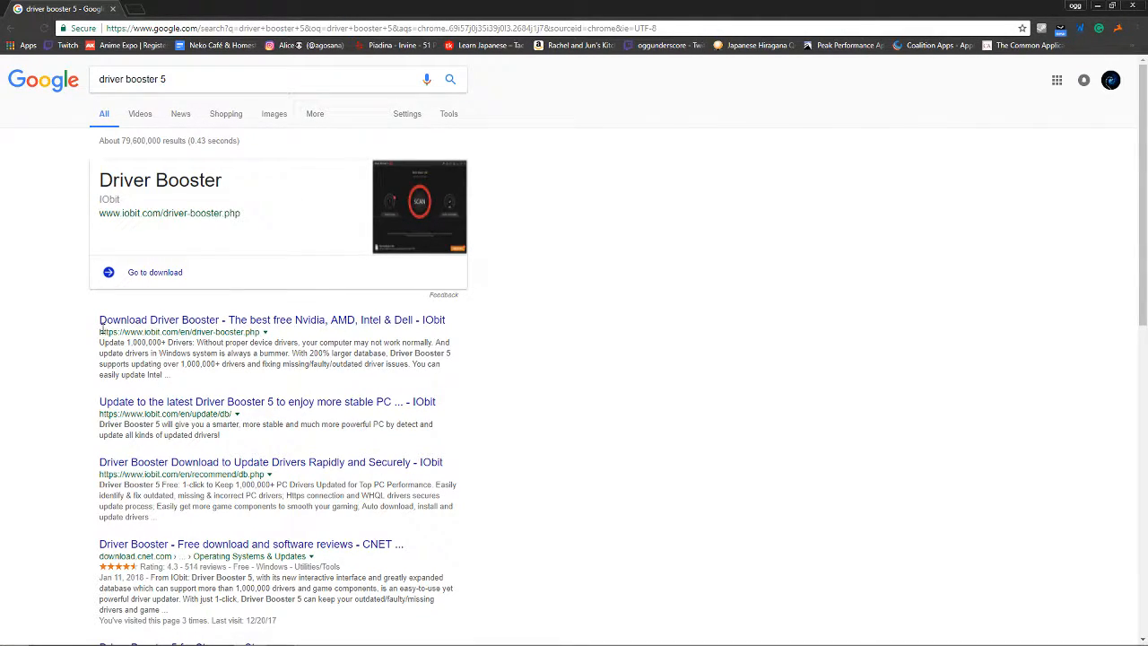
scroll(179, 462, down, 1)
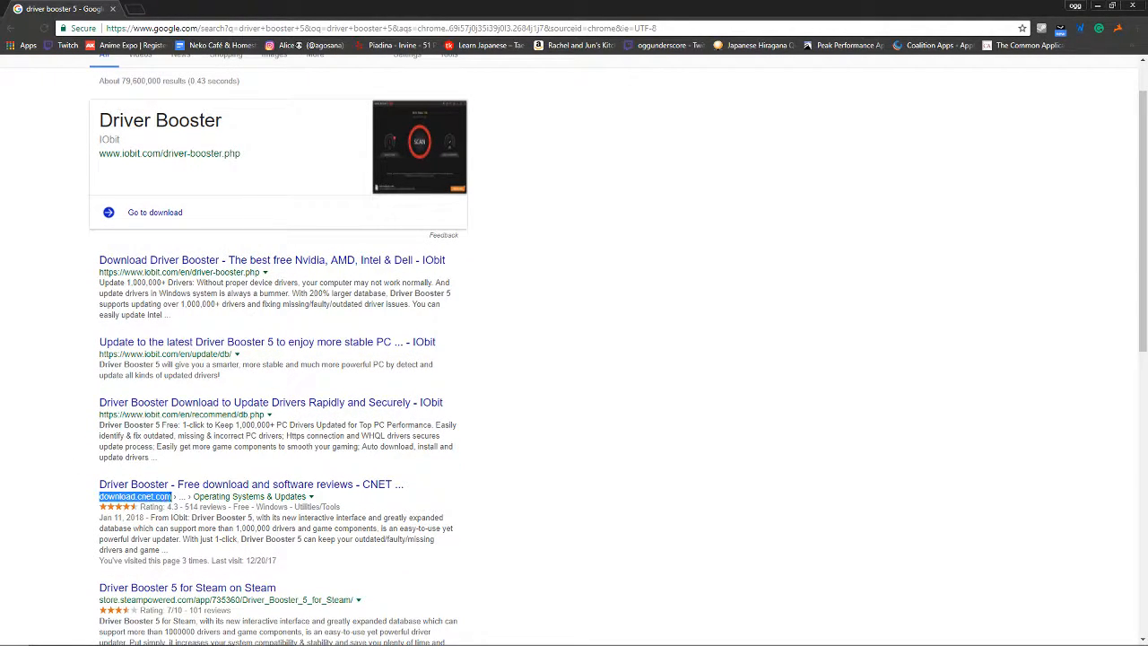
click(170, 504)
click(186, 491)
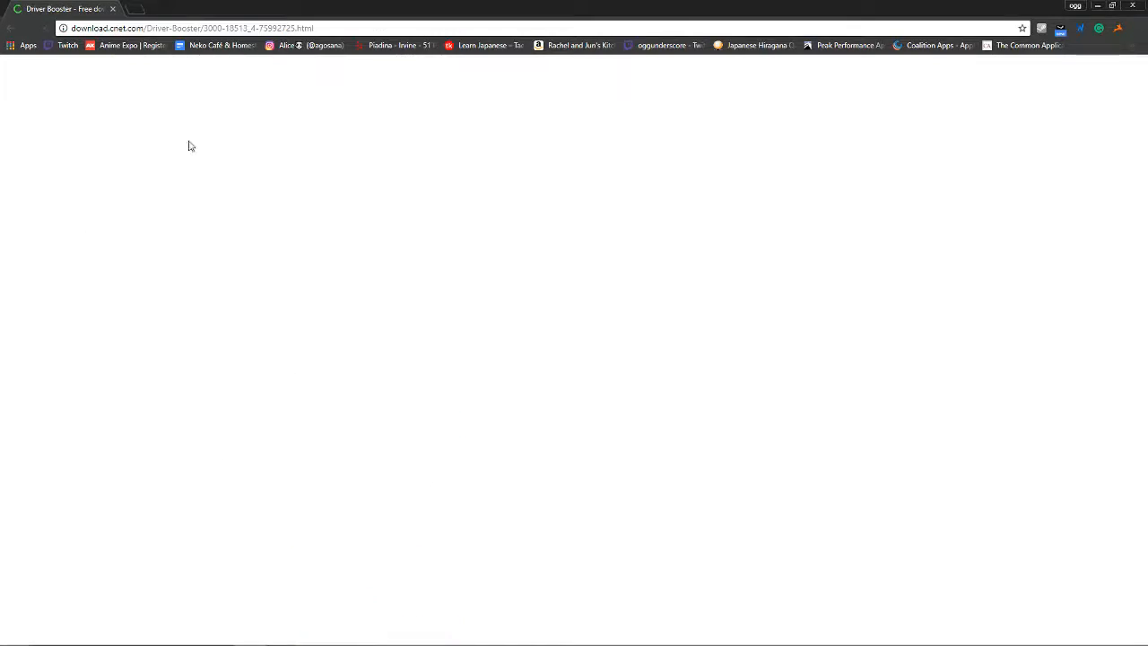
click(9, 29)
Open IObit's Driver Booster page, follow its download link to CNET, and close the leftover Advanced SystemCare tab.
click(440, 260)
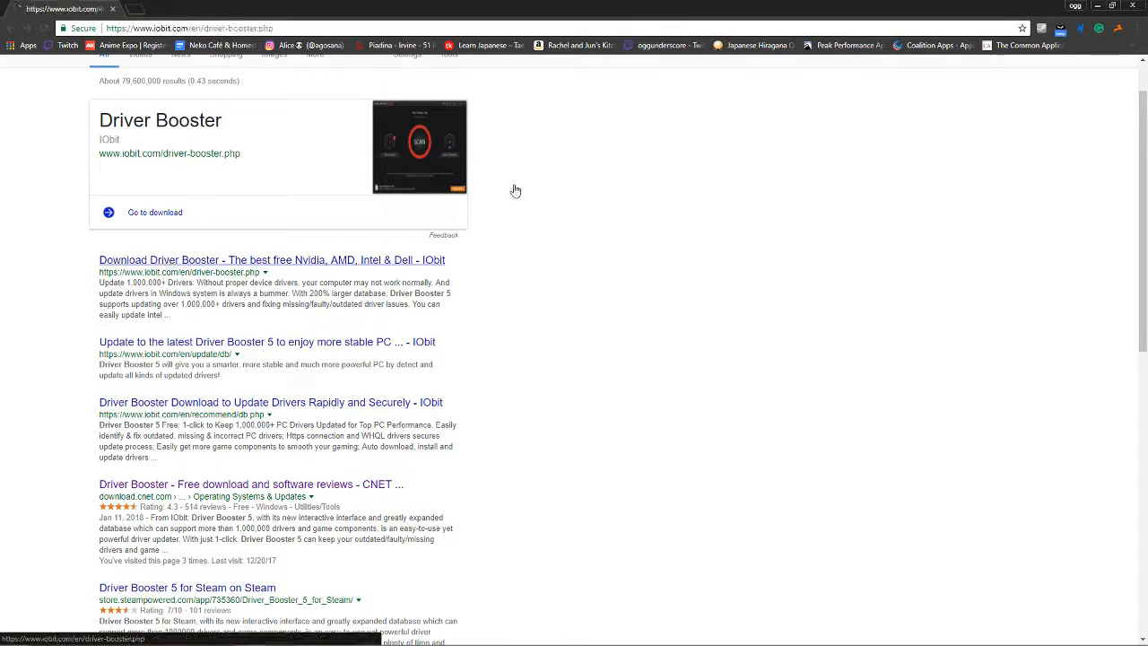
click(586, 400)
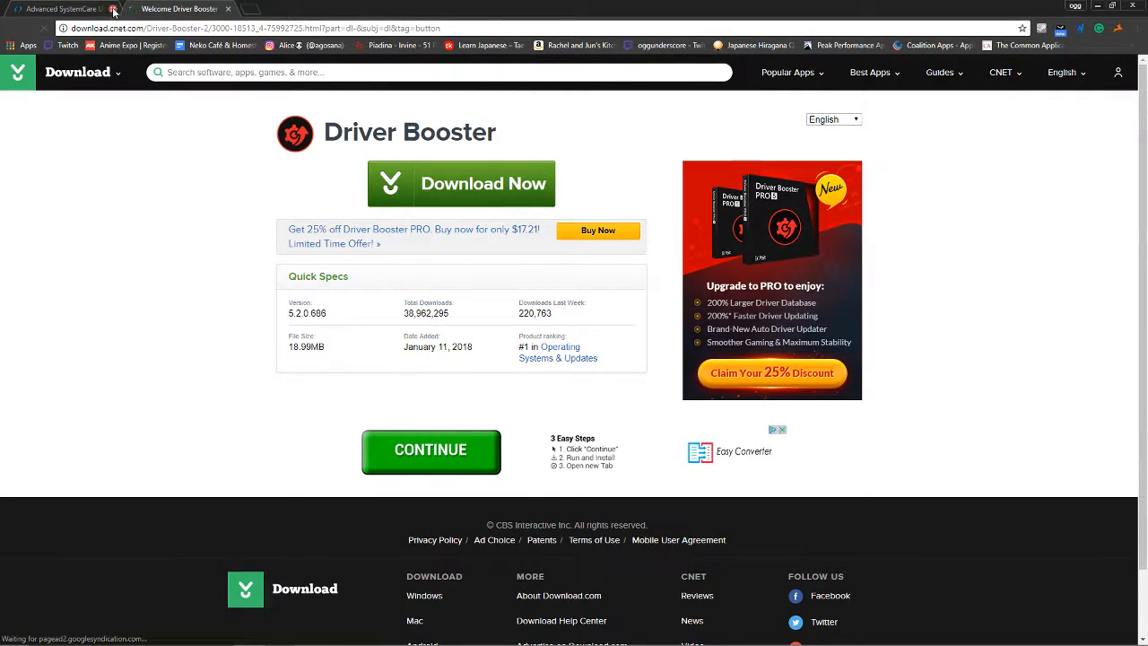
click(112, 8)
Download the Driver Booster installer from the CNET page and minimize the browser.
scroll(529, 341, down, 3)
scroll(538, 348, up, 3)
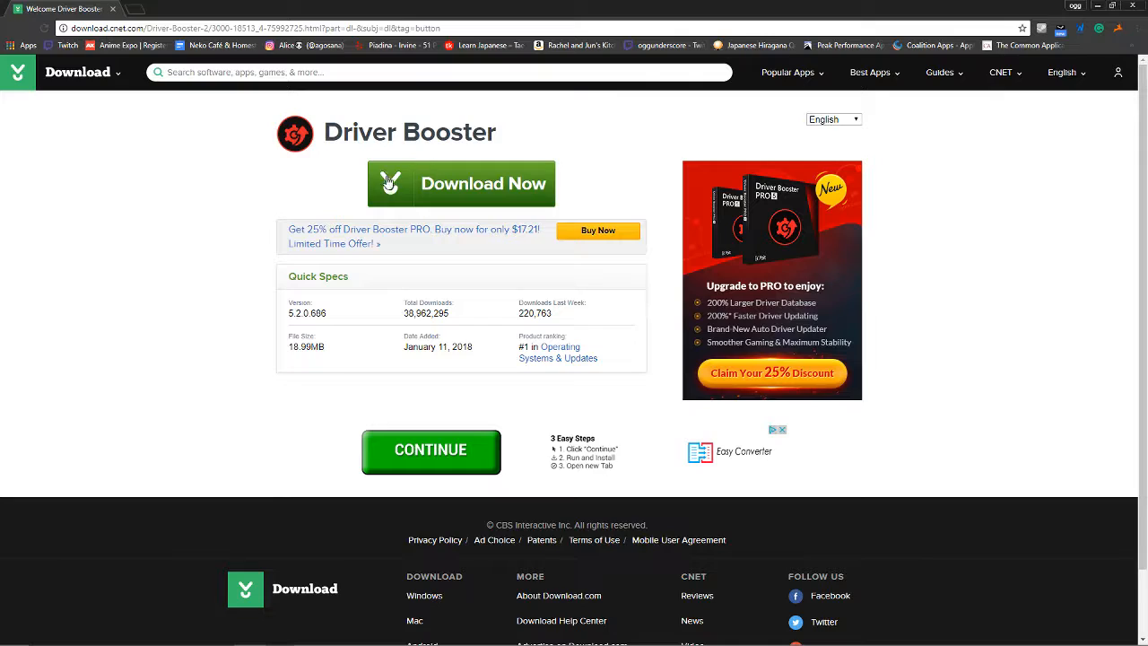
click(491, 203)
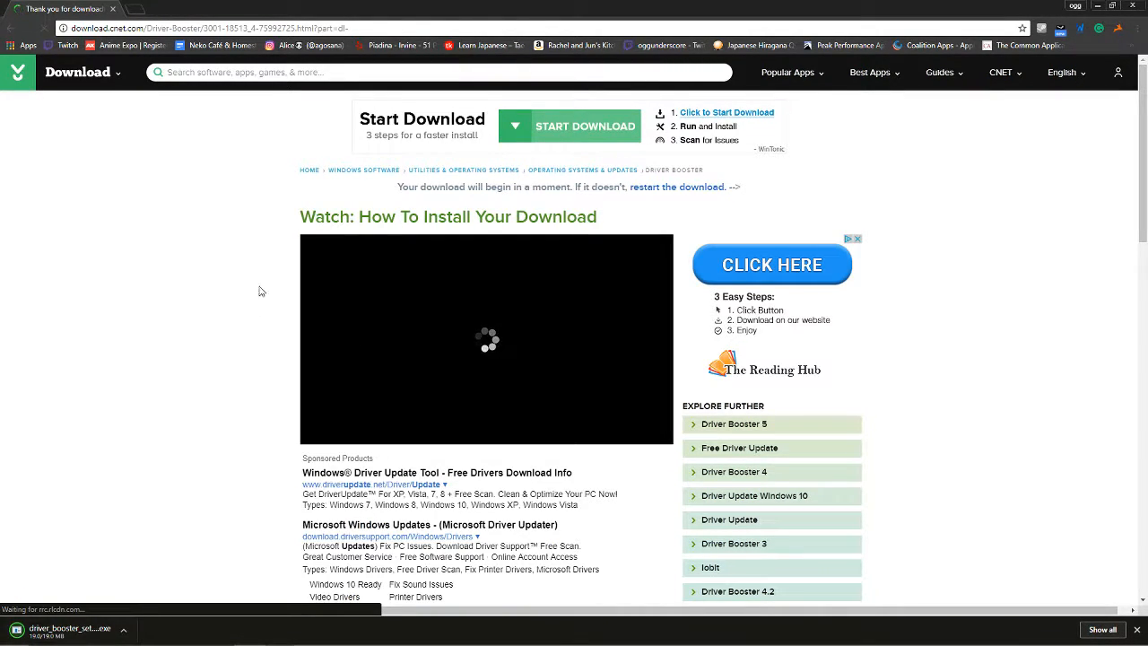
click(1105, 5)
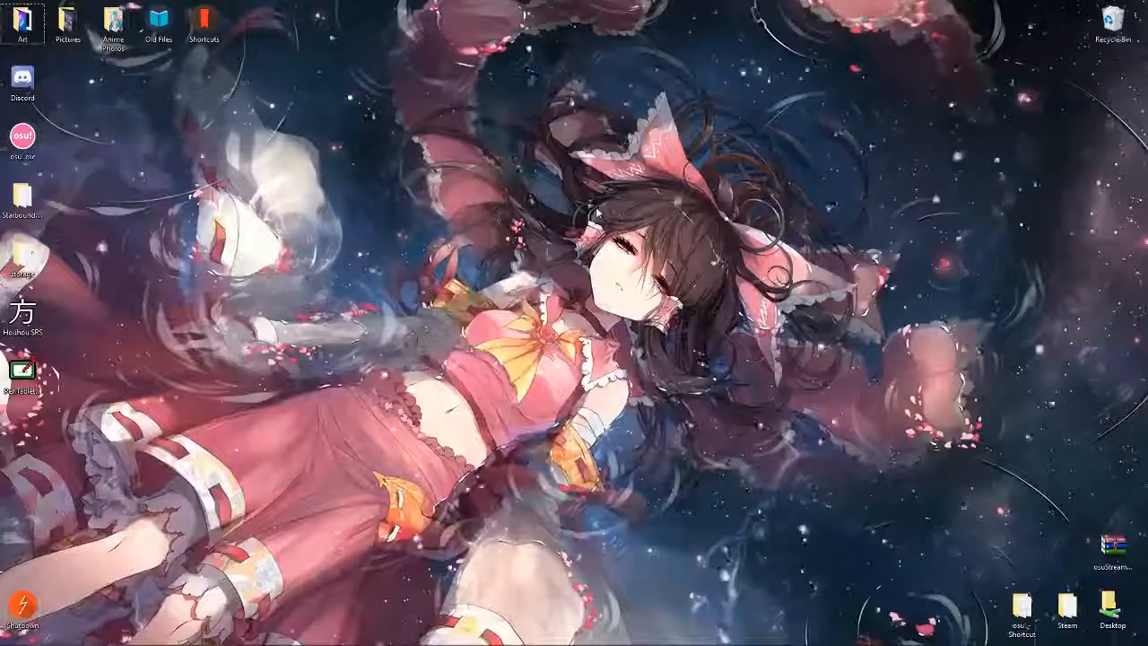
Switch to Driver Booster, scan for outdated drivers, and start updating the NVIDIA GeForce GTX 970 display adapter driver with the window minimized.
click(396, 638)
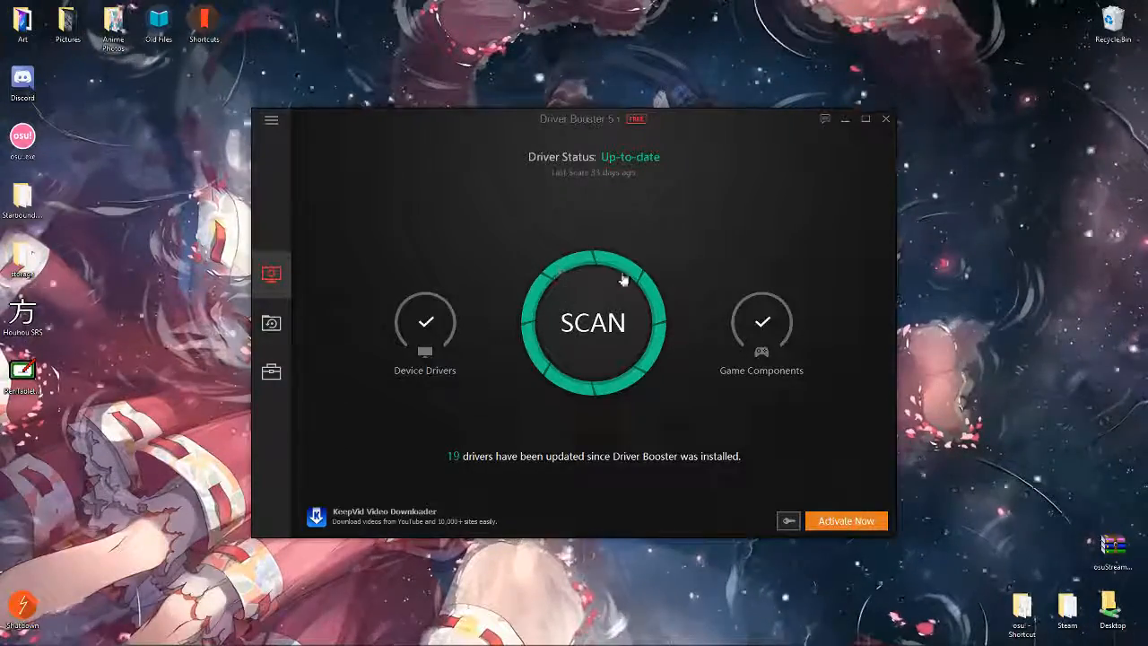
click(530, 363)
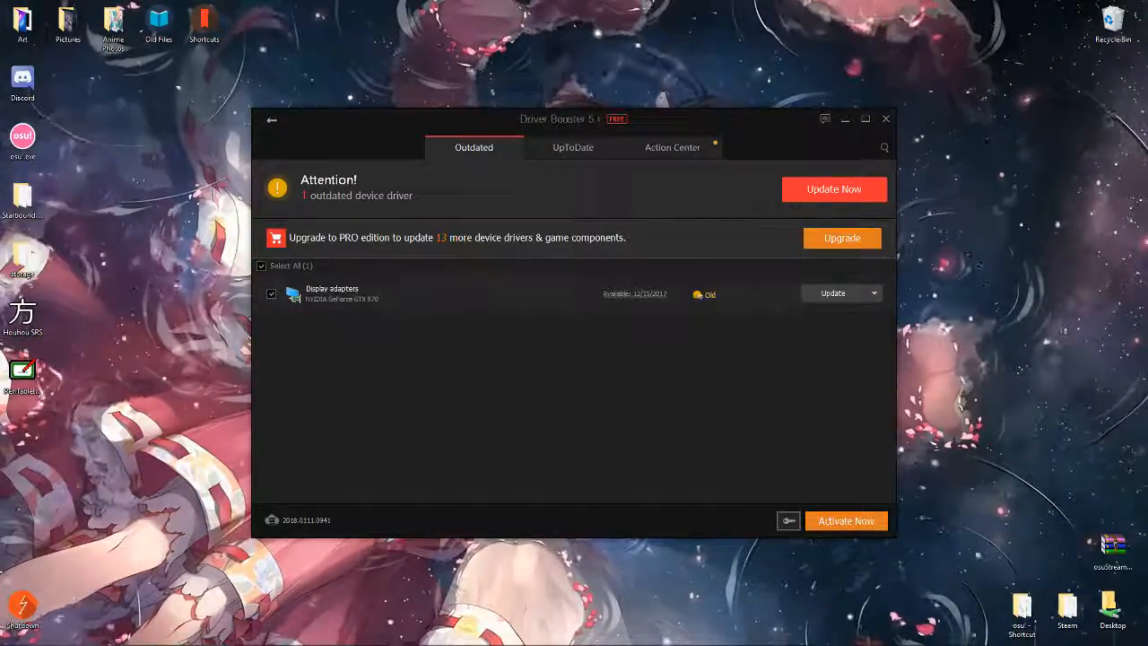
click(479, 238)
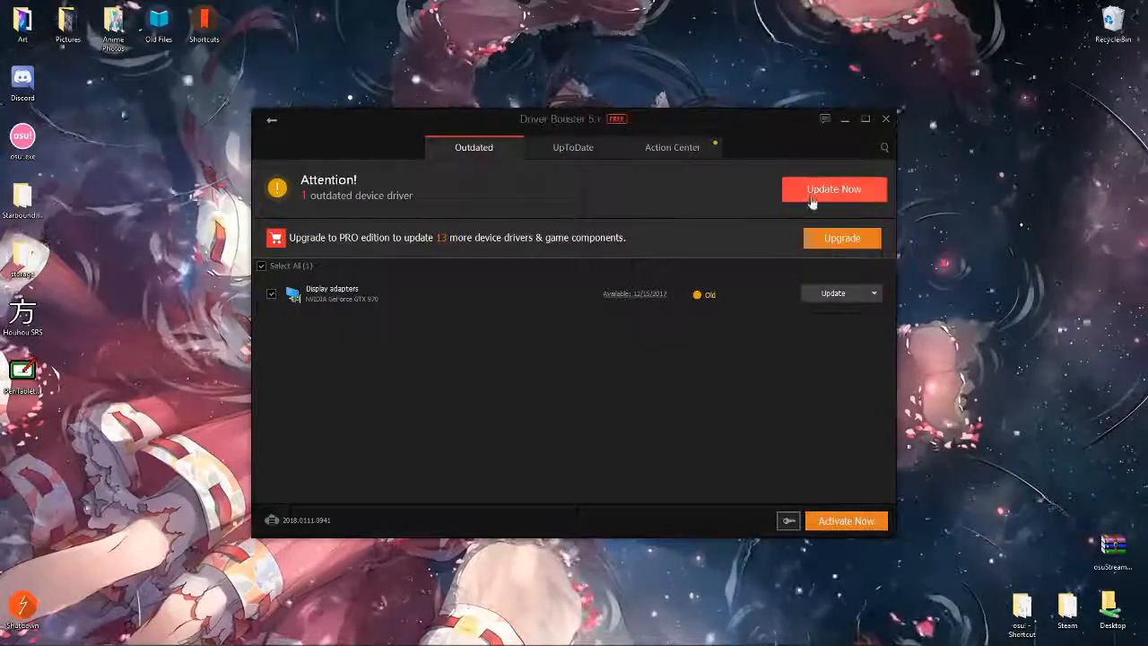
click(862, 201)
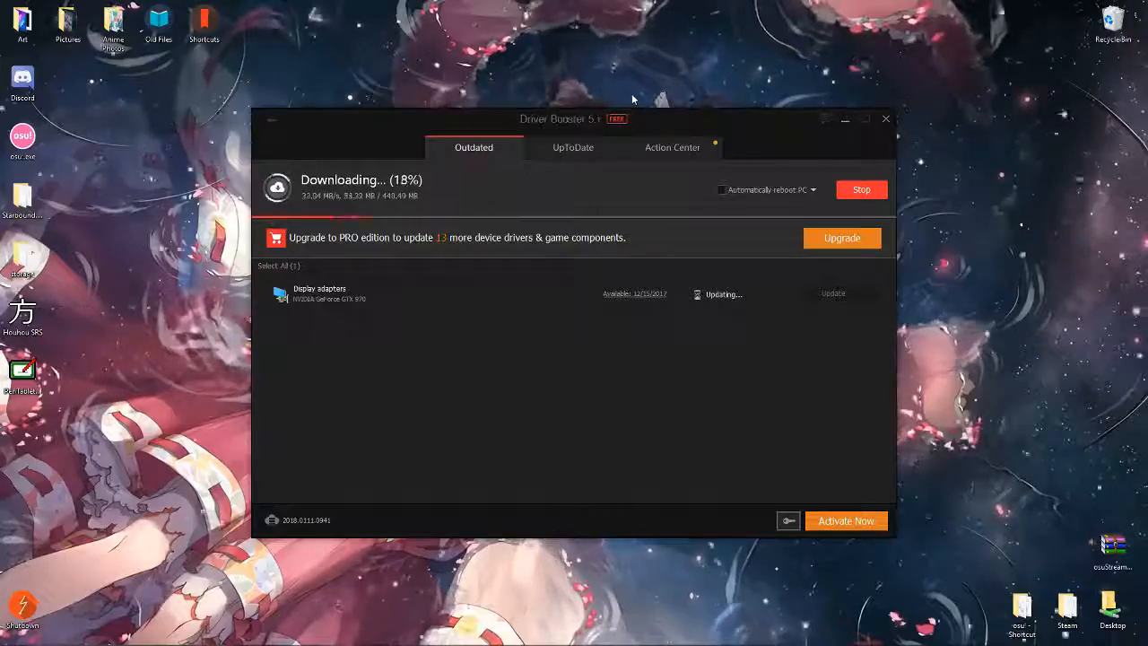
click(843, 121)
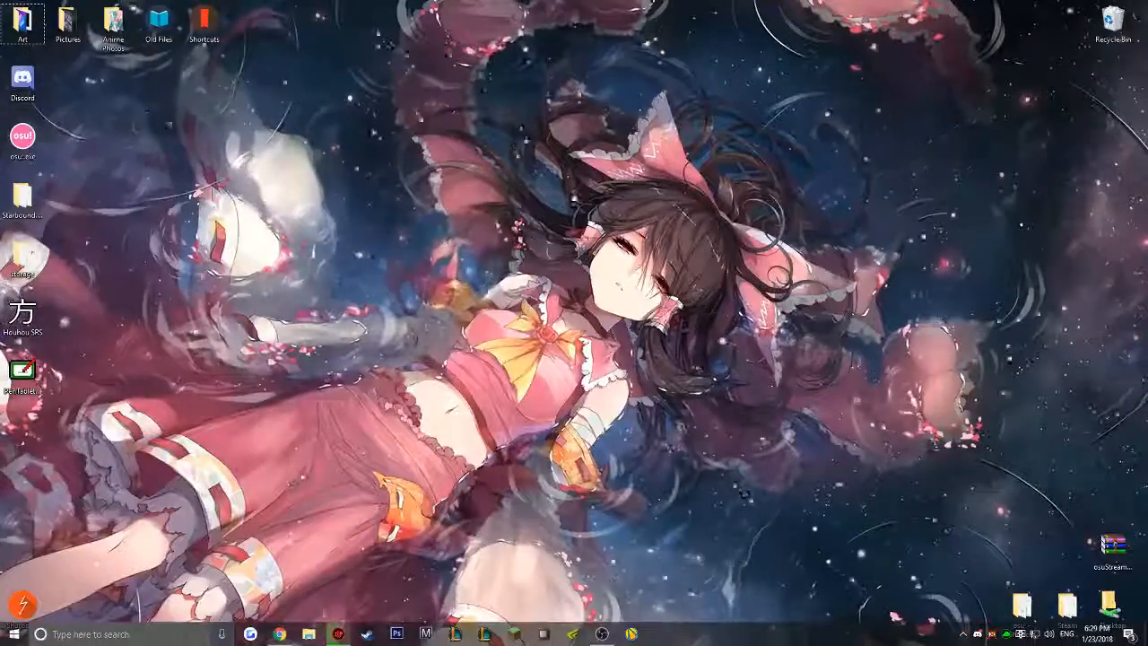
Open Control Panel and go to Power Options under System and Security.
click(183, 634)
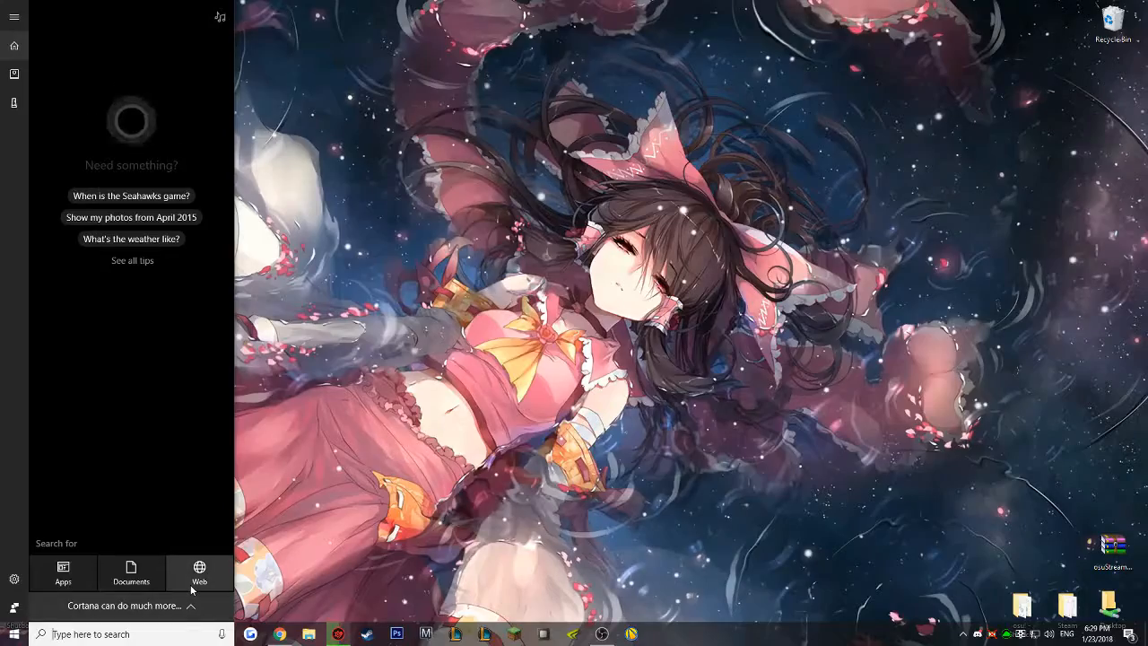
key(Escape)
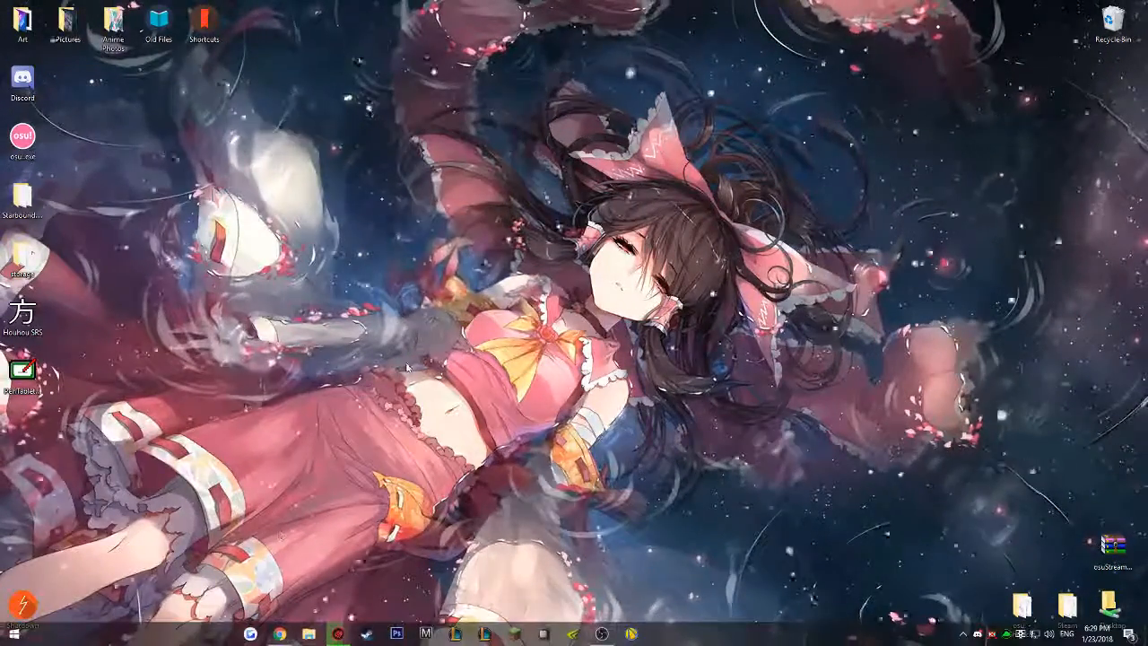
click(183, 634)
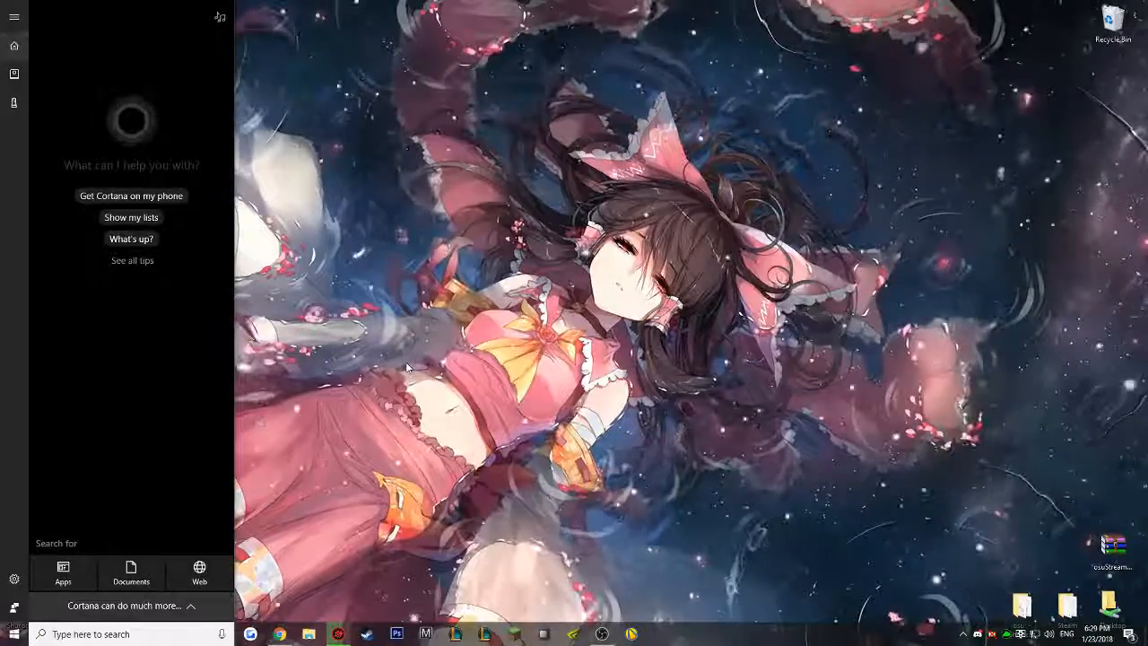
key(Escape)
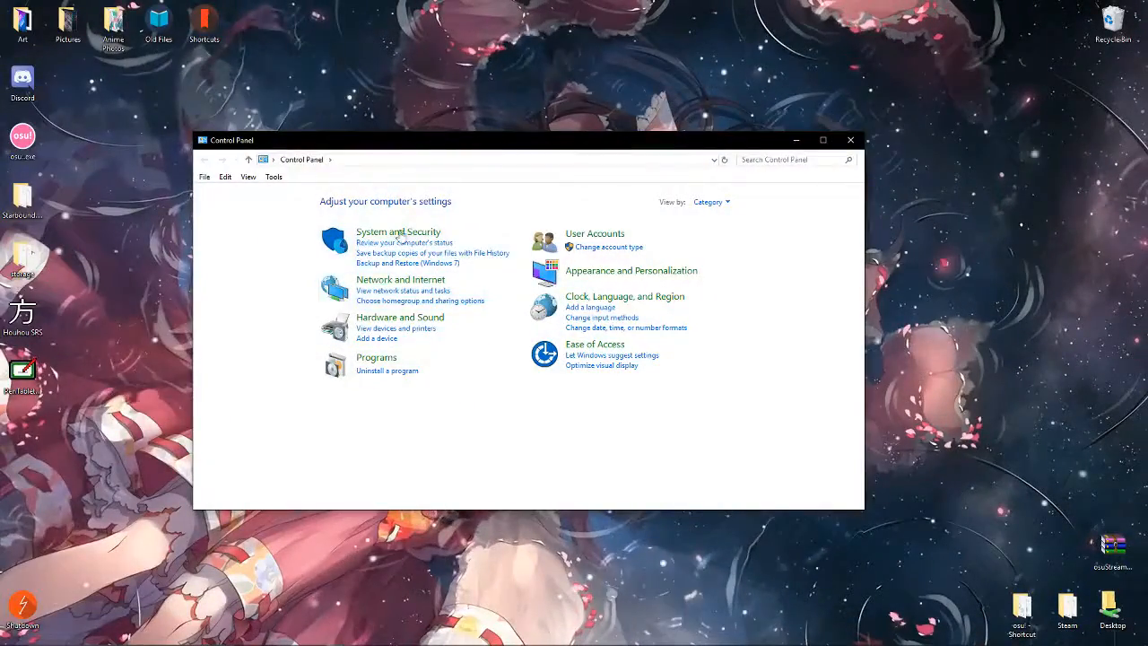
click(398, 232)
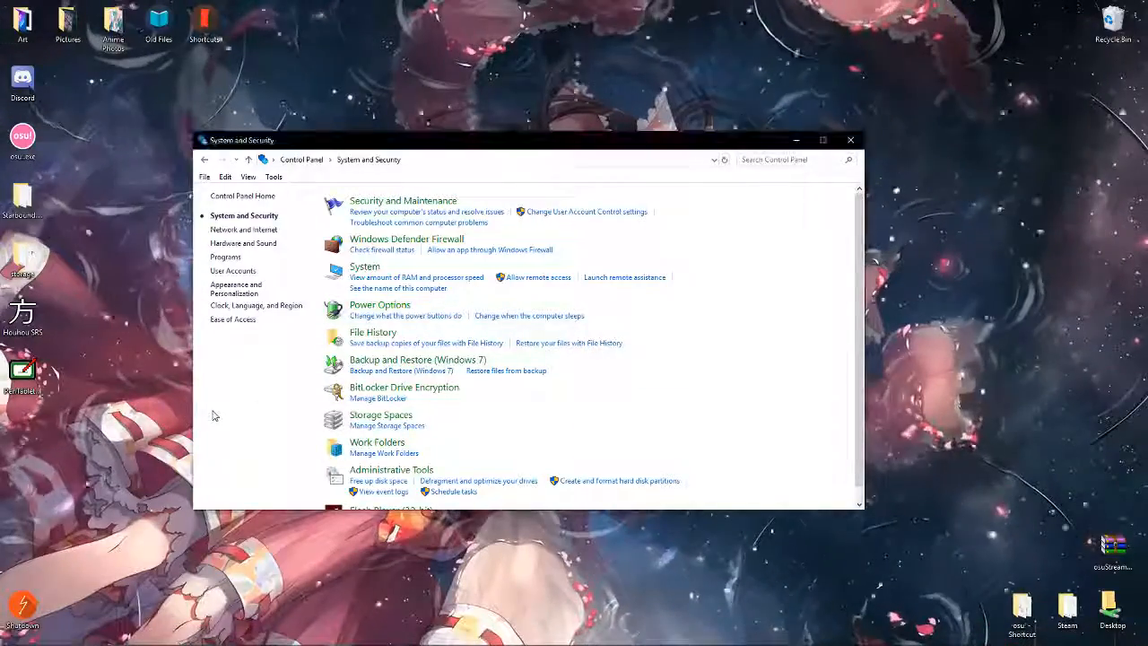
scroll(386, 363, down, 1)
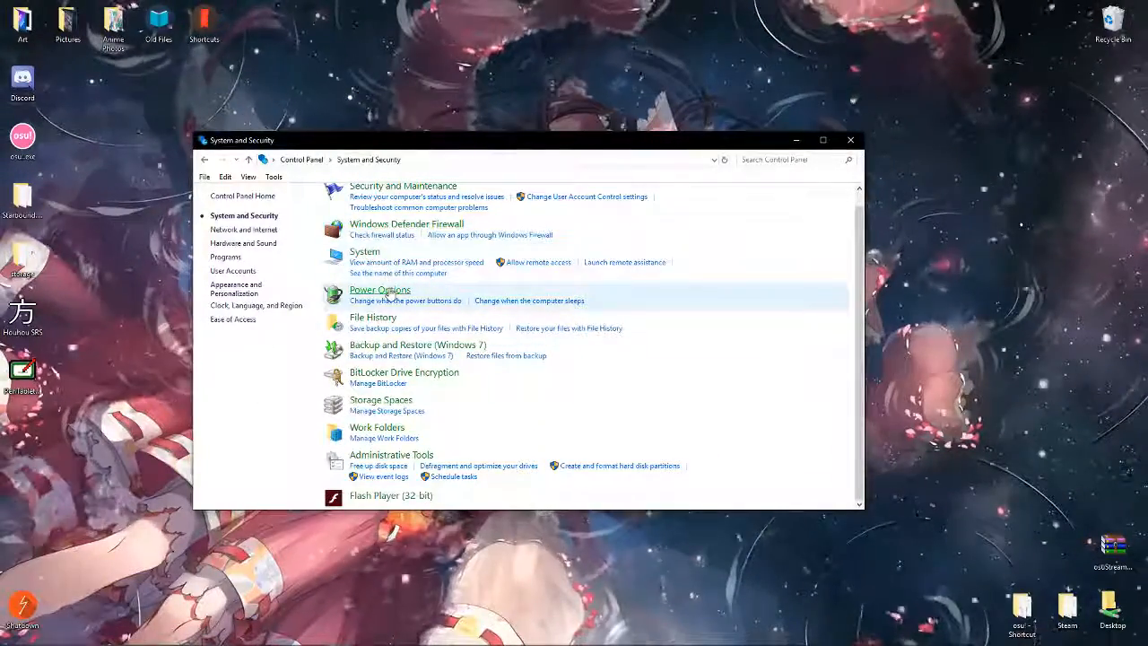
scroll(388, 295, up, 1)
click(384, 305)
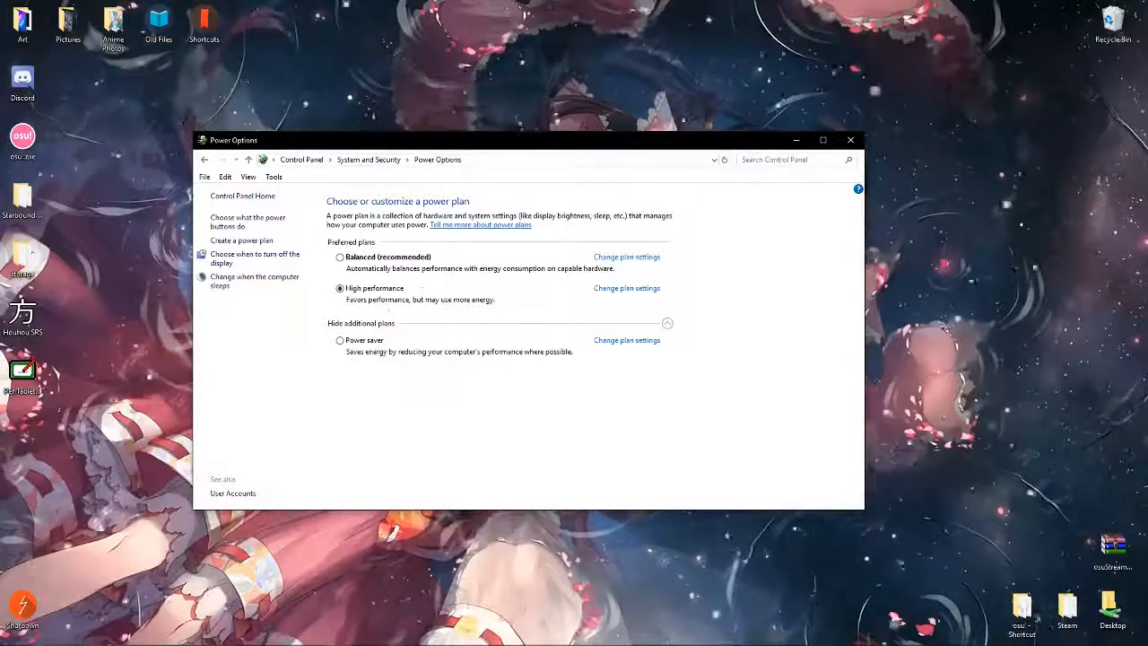
Show the additional power plans and open the advanced power settings of the High performance plan.
click(369, 325)
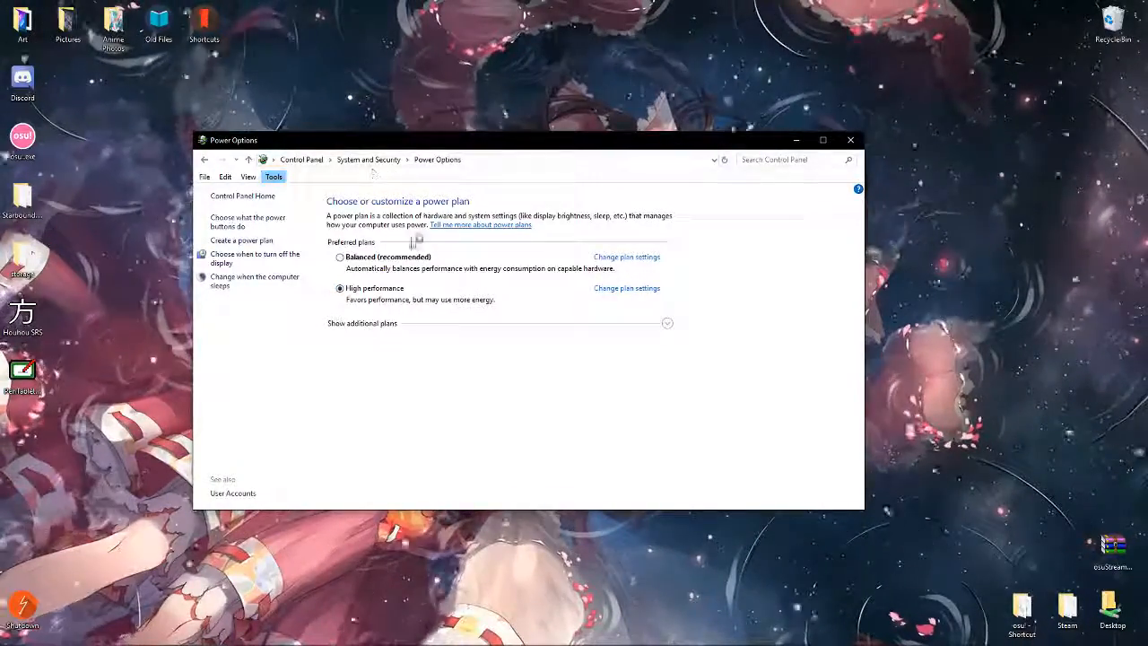
click(386, 329)
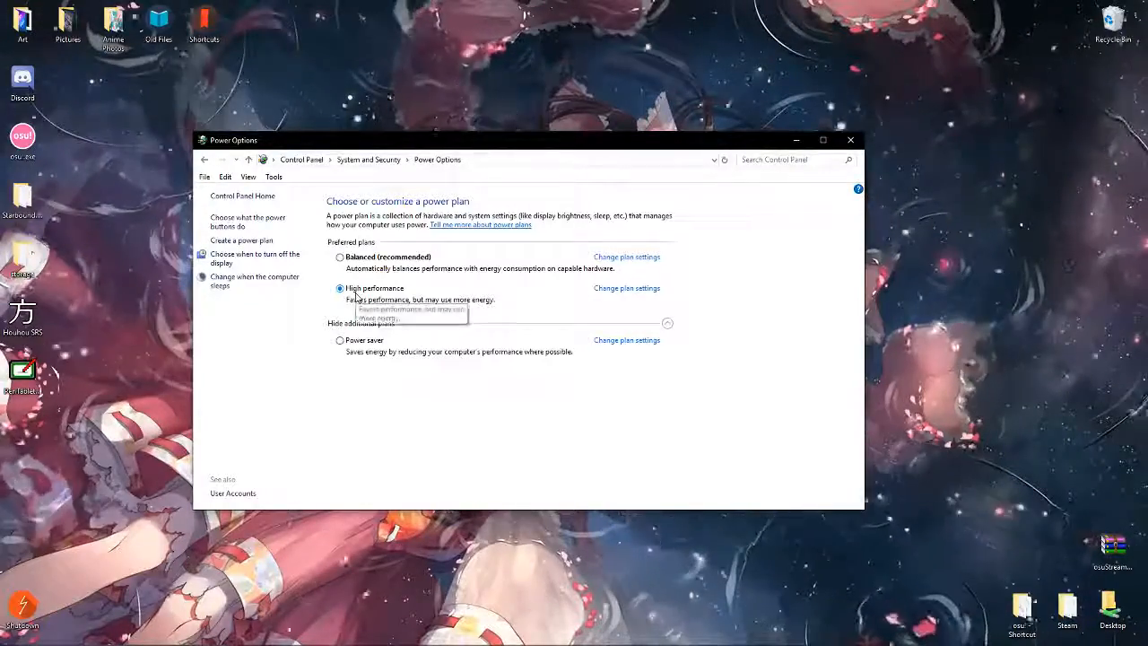
click(632, 289)
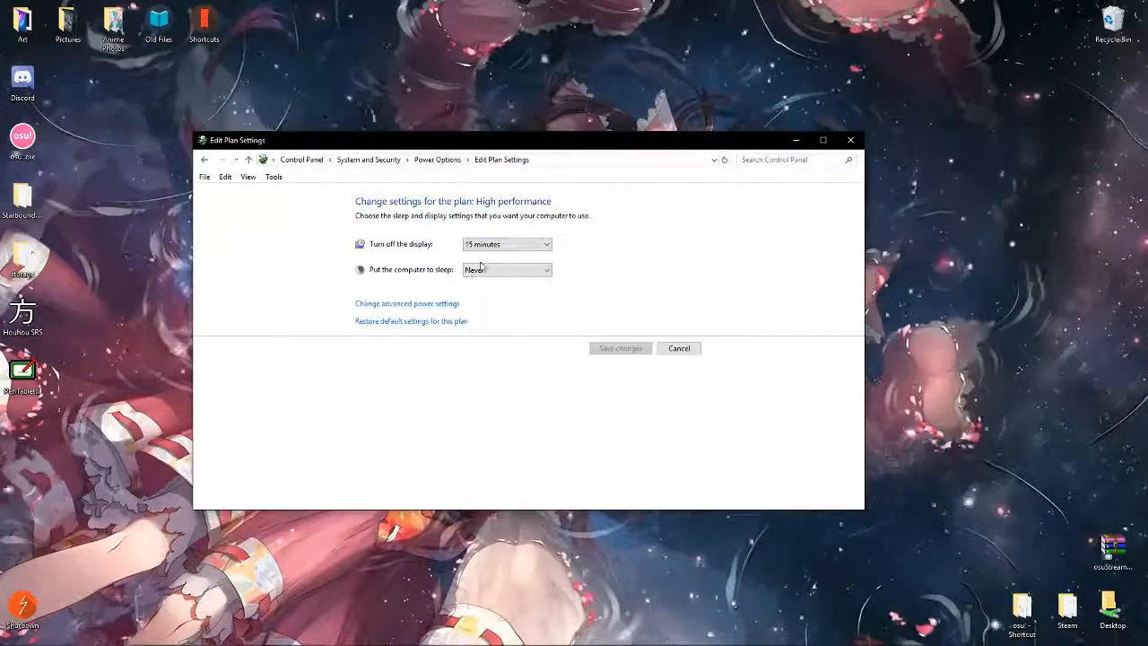
click(416, 306)
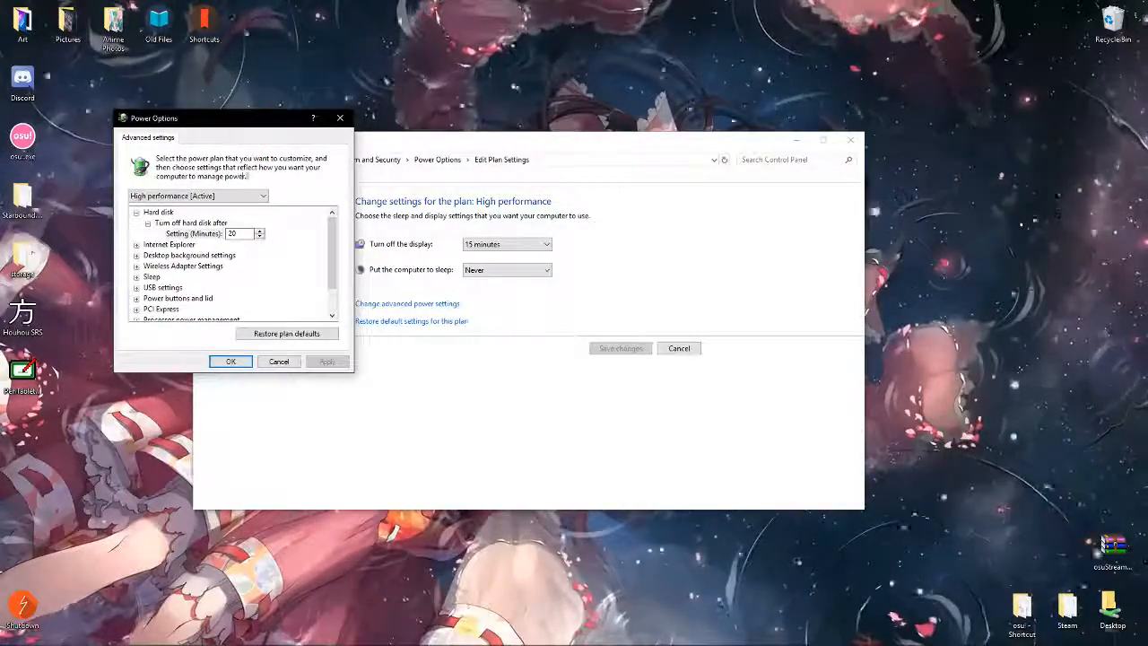
Examine the High performance plan's Processor power management settings, including the minimum processor state.
scroll(204, 296, down, 1)
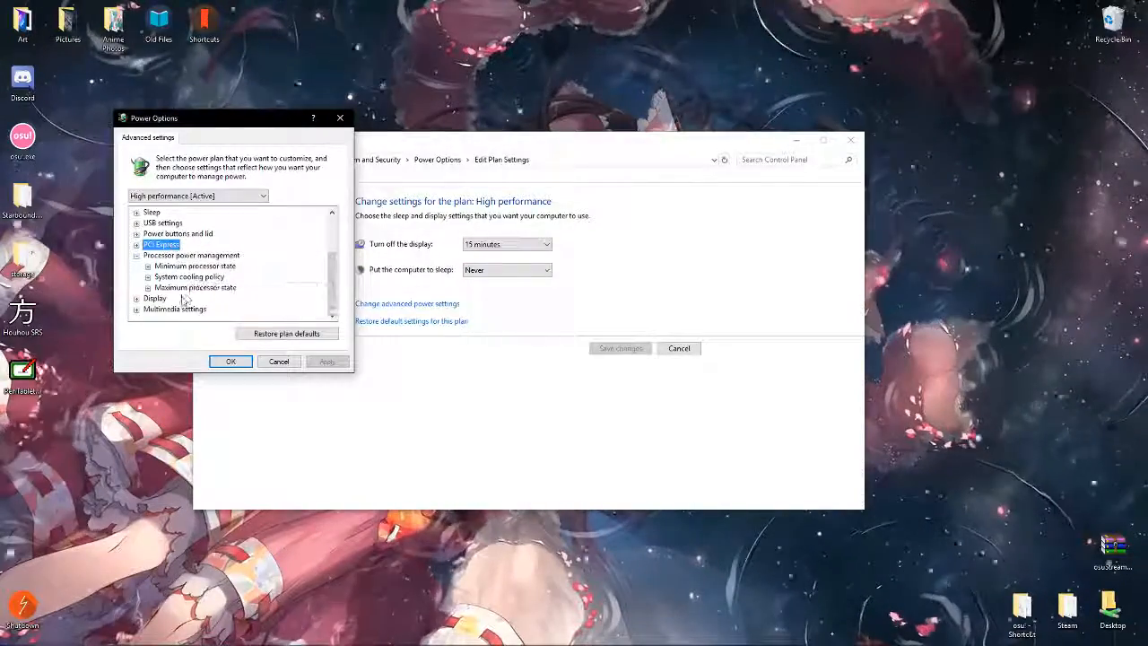
scroll(164, 300, up, 2)
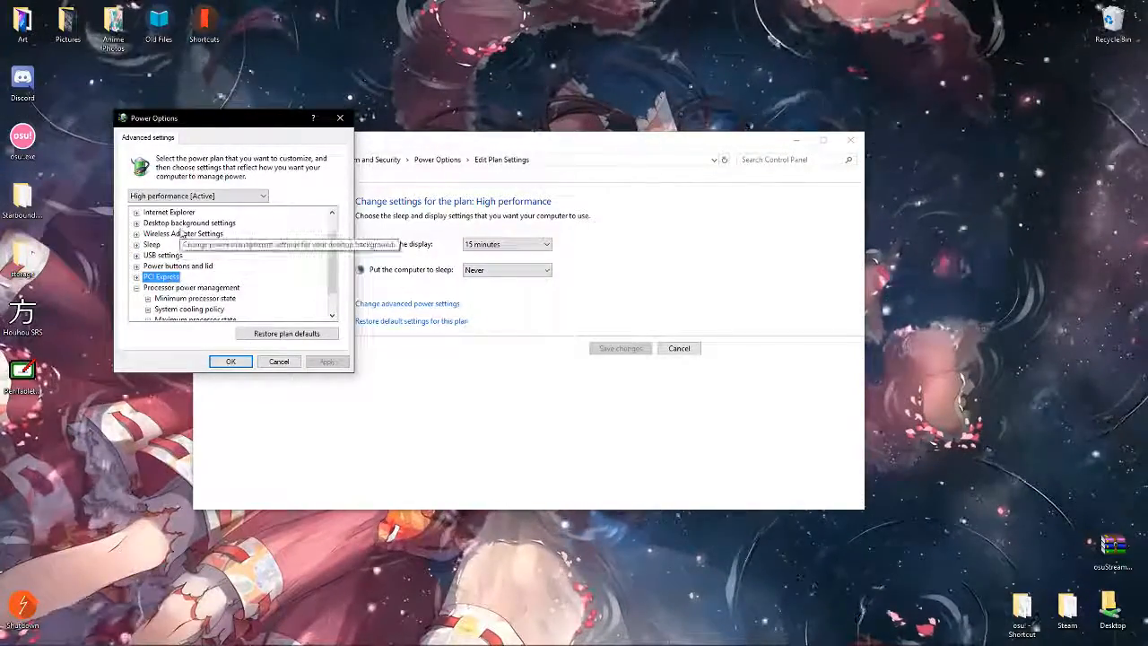
click(193, 287)
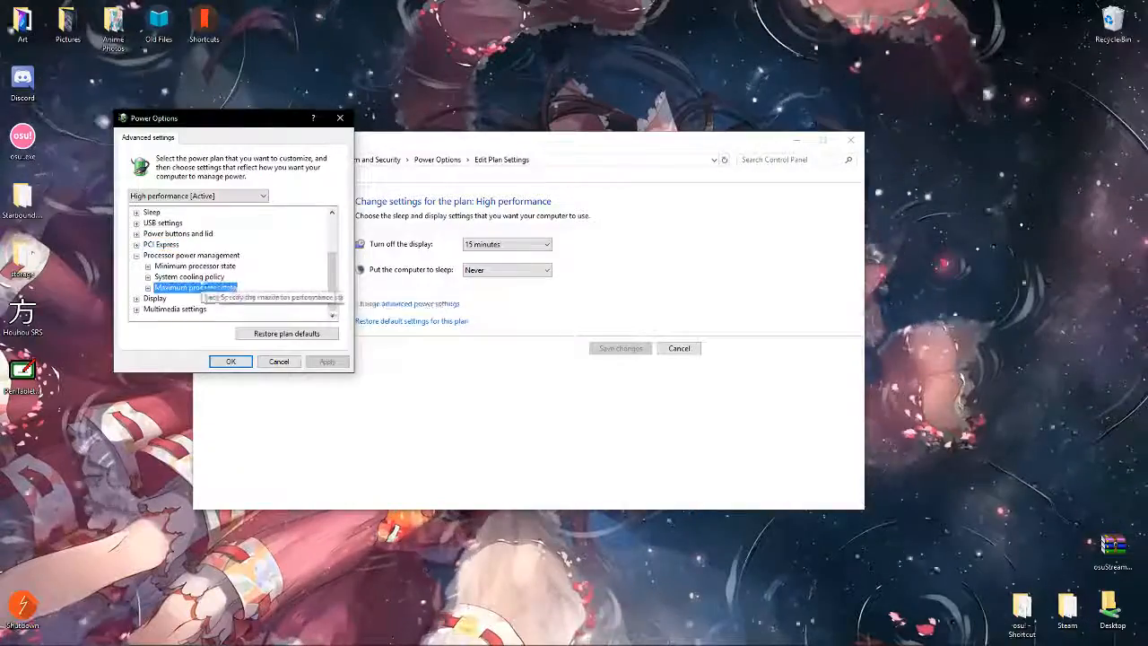
click(196, 257)
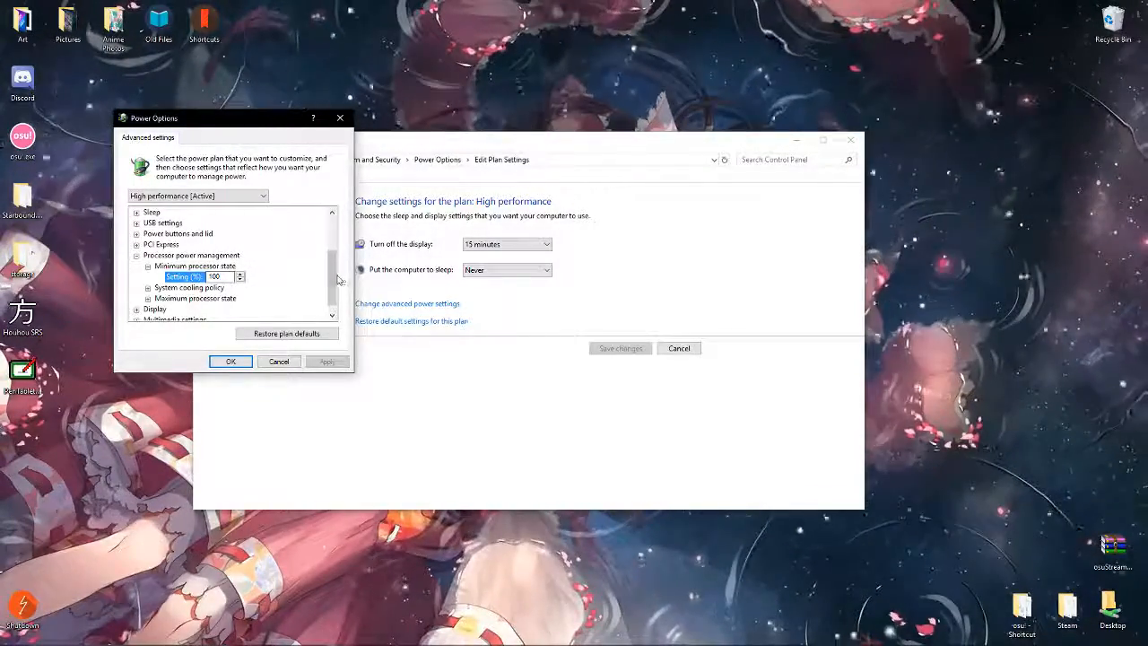
Review the High performance plan's maximum processor state and check the CPU's performance details in Task Manager.
scroll(338, 280, down, 1)
click(213, 266)
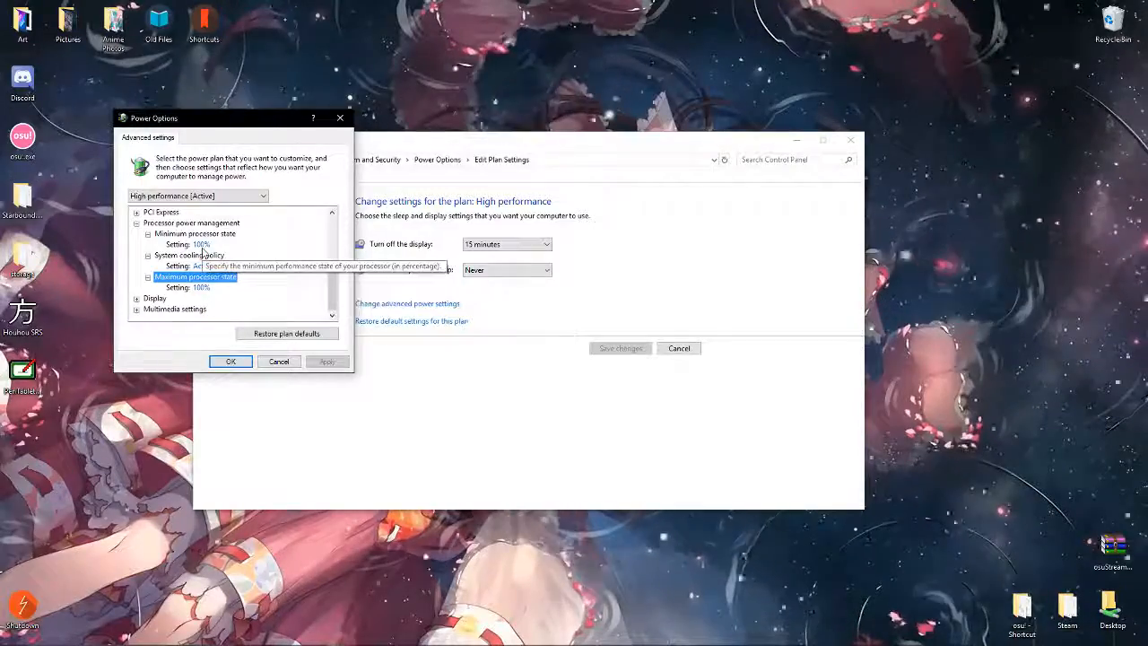
right_click(802, 637)
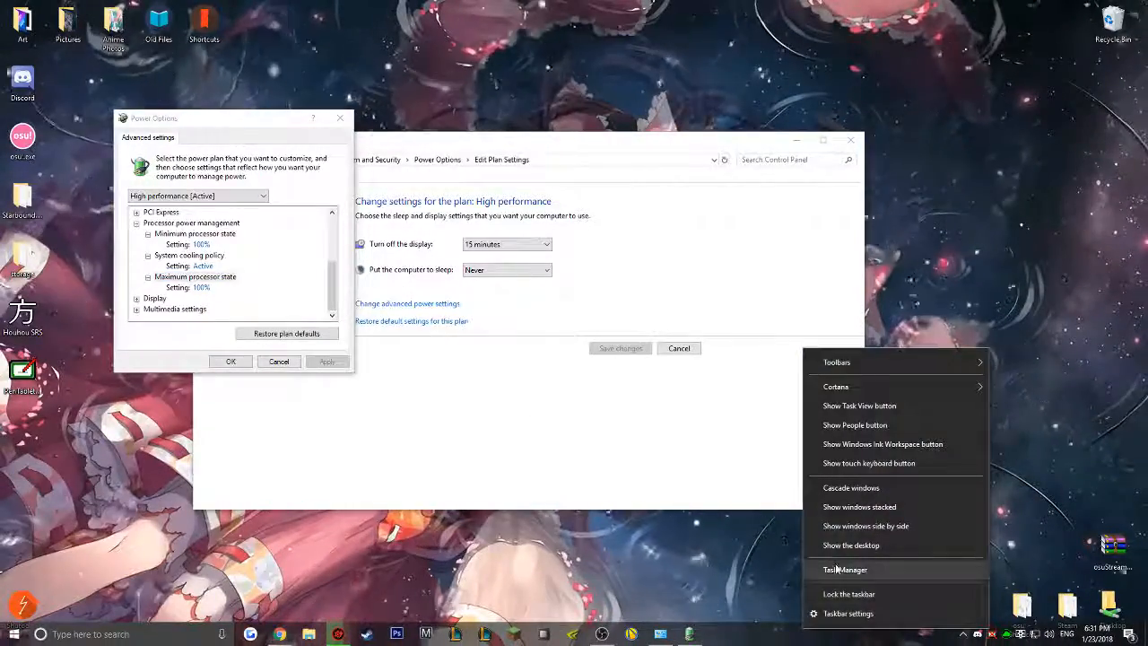
click(832, 563)
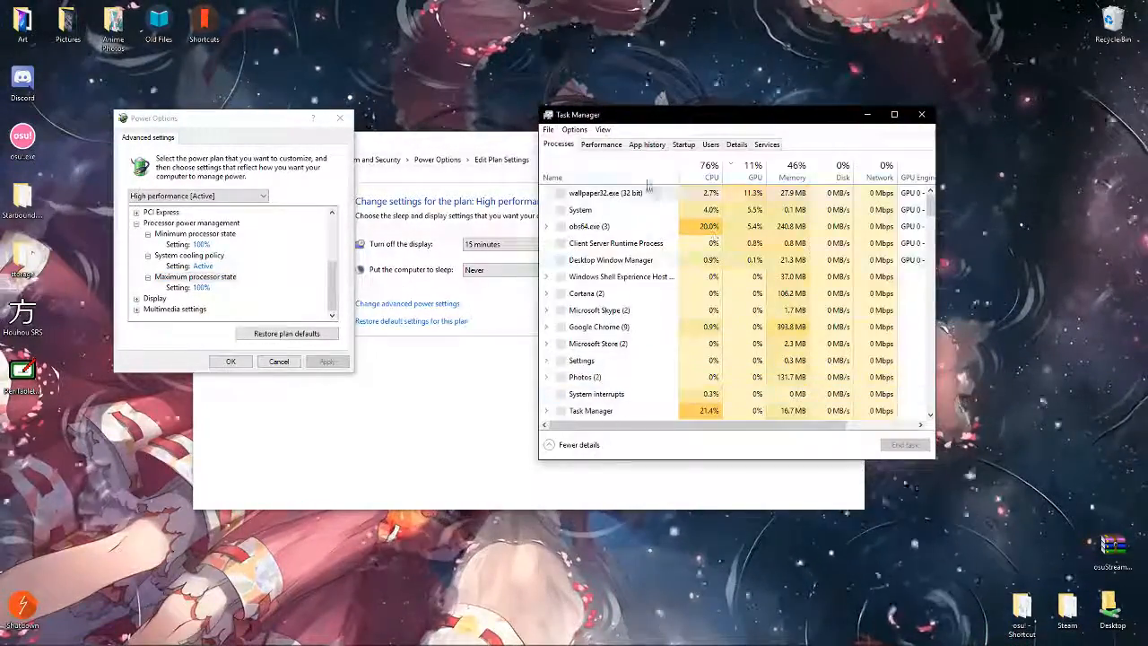
click(608, 146)
click(594, 186)
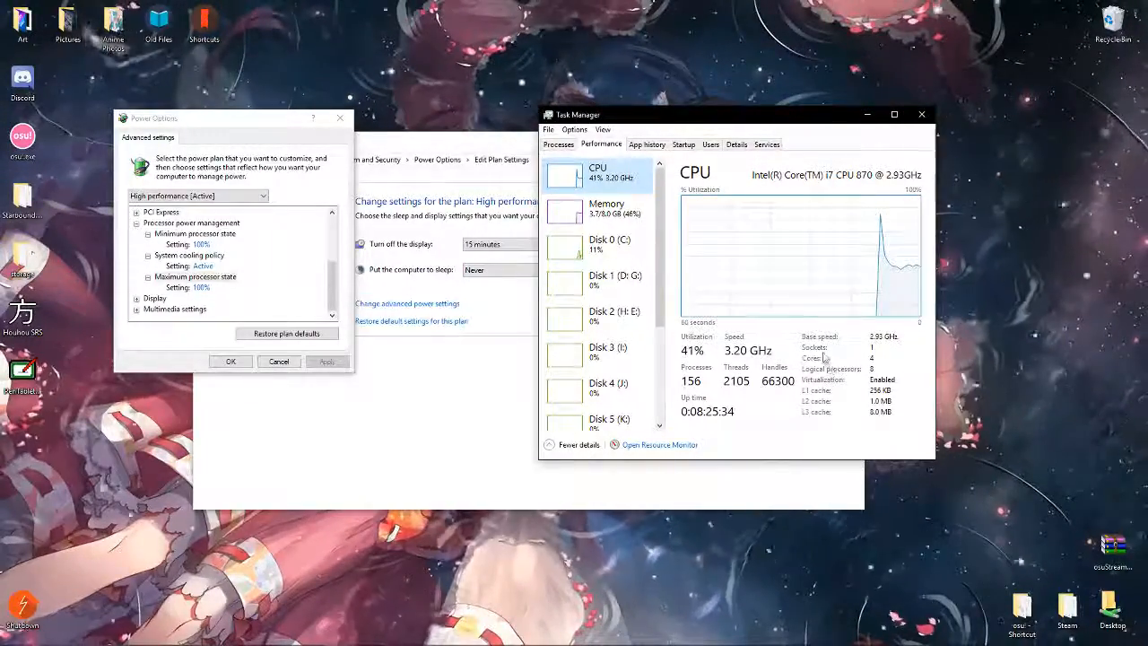
click(919, 115)
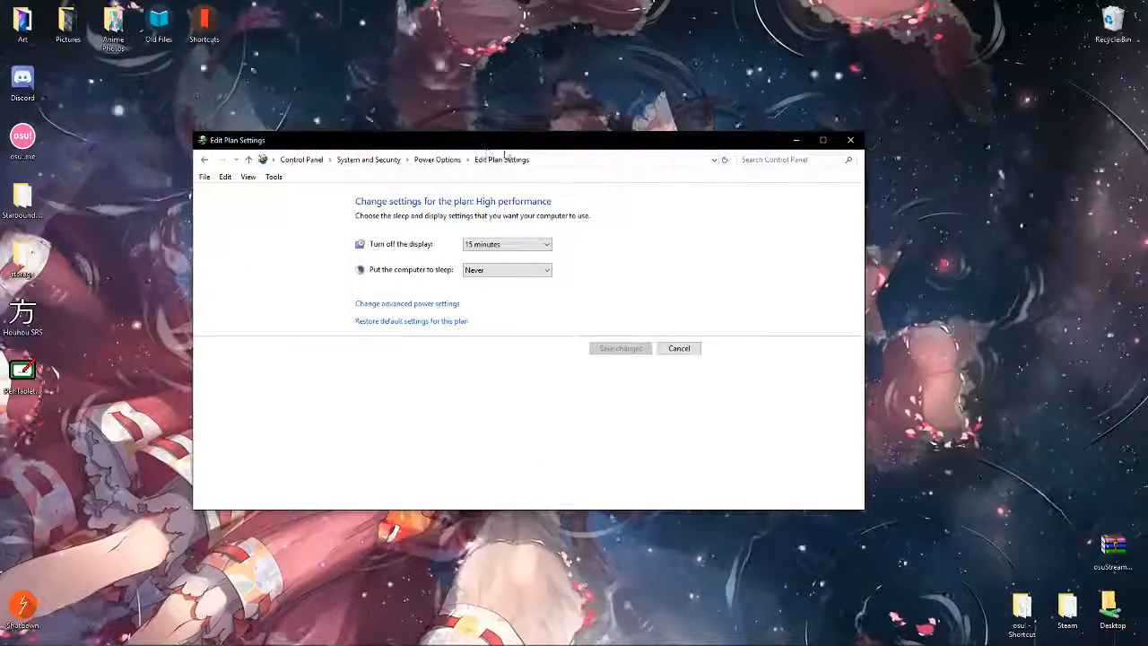
Return from the plan settings to System and Security and close Control Panel.
click(448, 162)
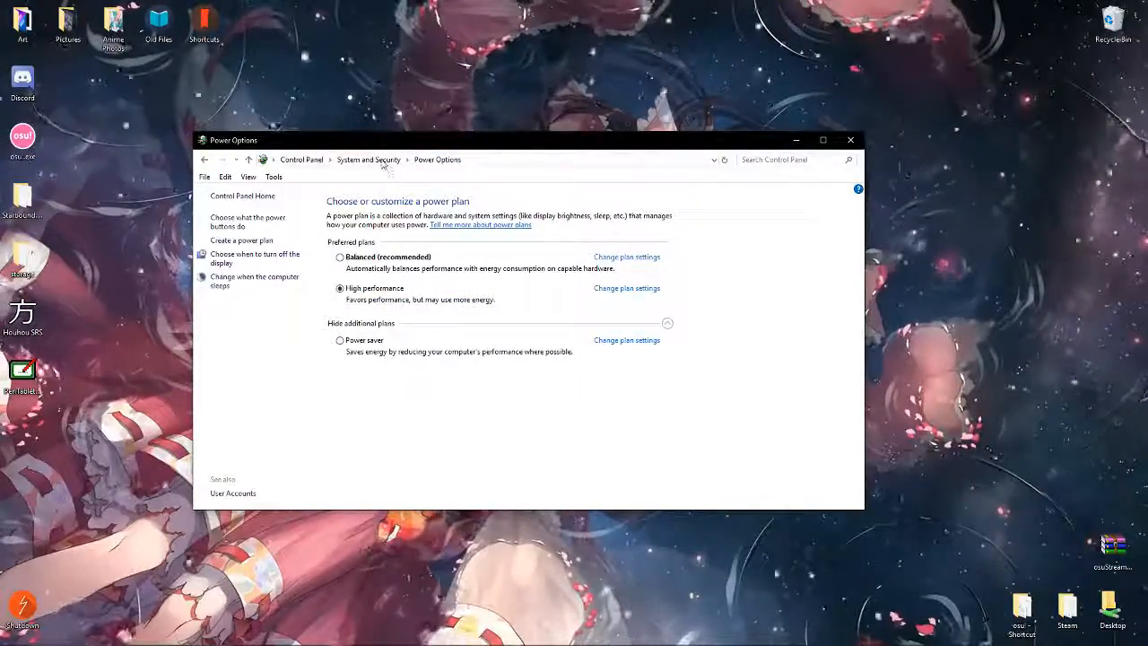
click(382, 160)
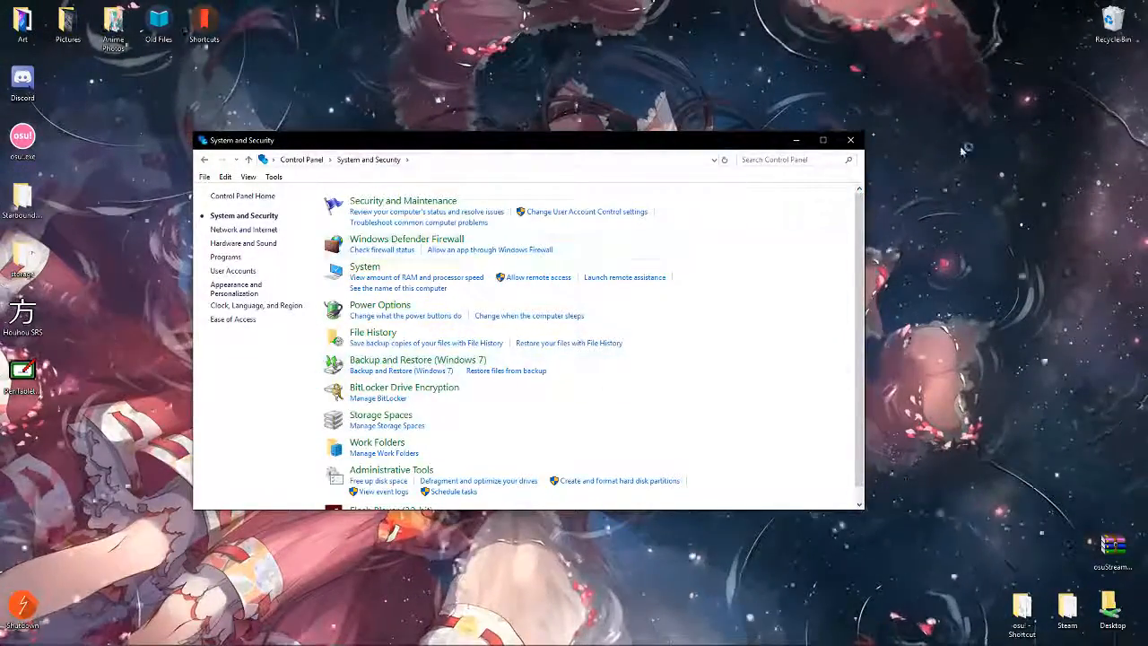
click(850, 140)
Open Task Manager's list of startup programs and sort it by status.
right_click(782, 634)
click(822, 582)
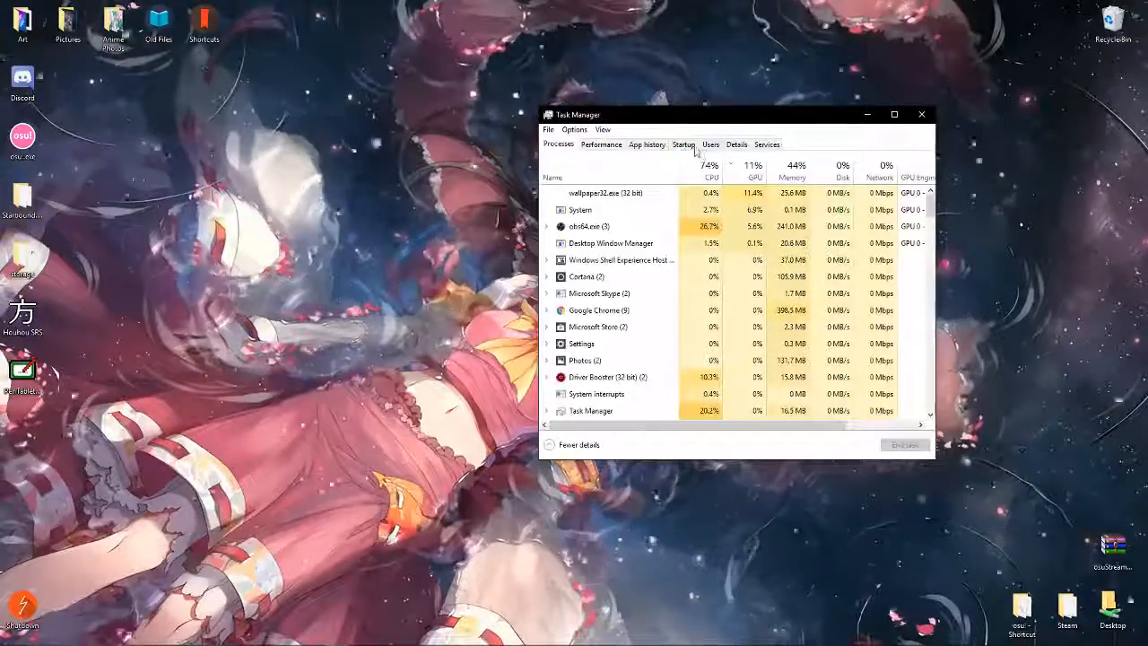
click(683, 144)
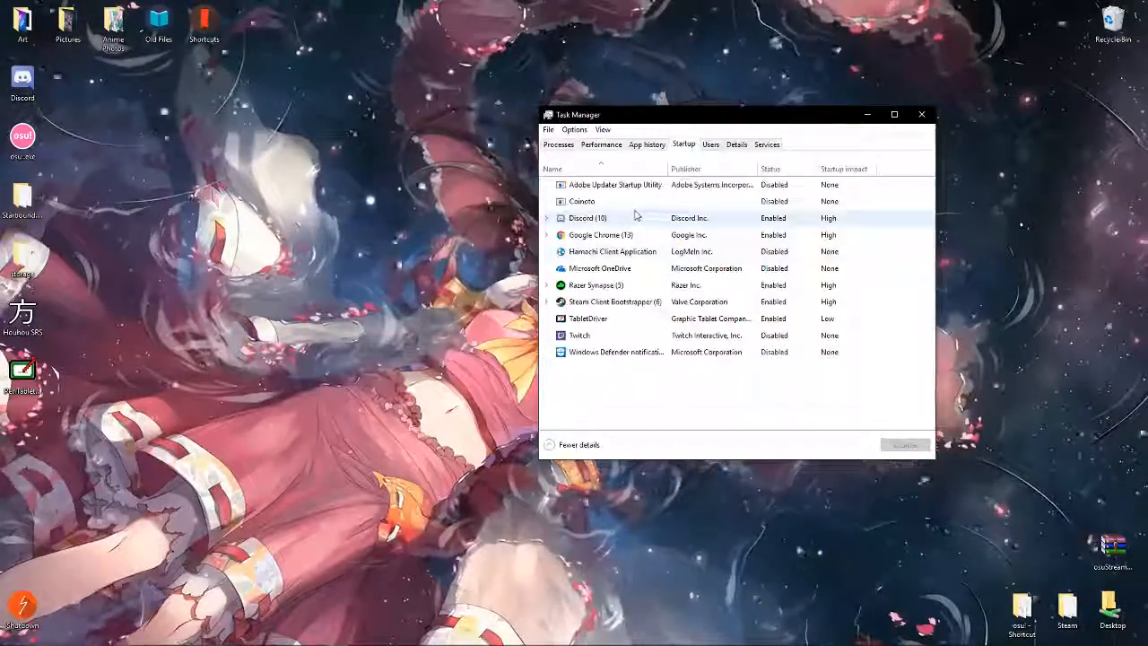
click(628, 301)
click(628, 269)
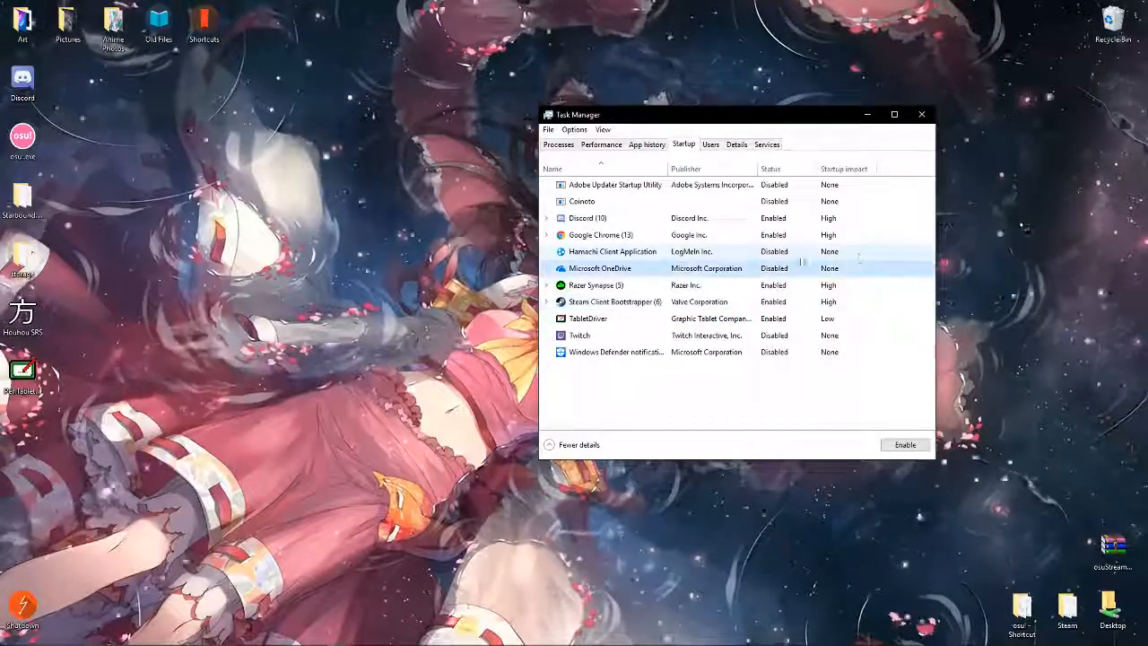
click(781, 170)
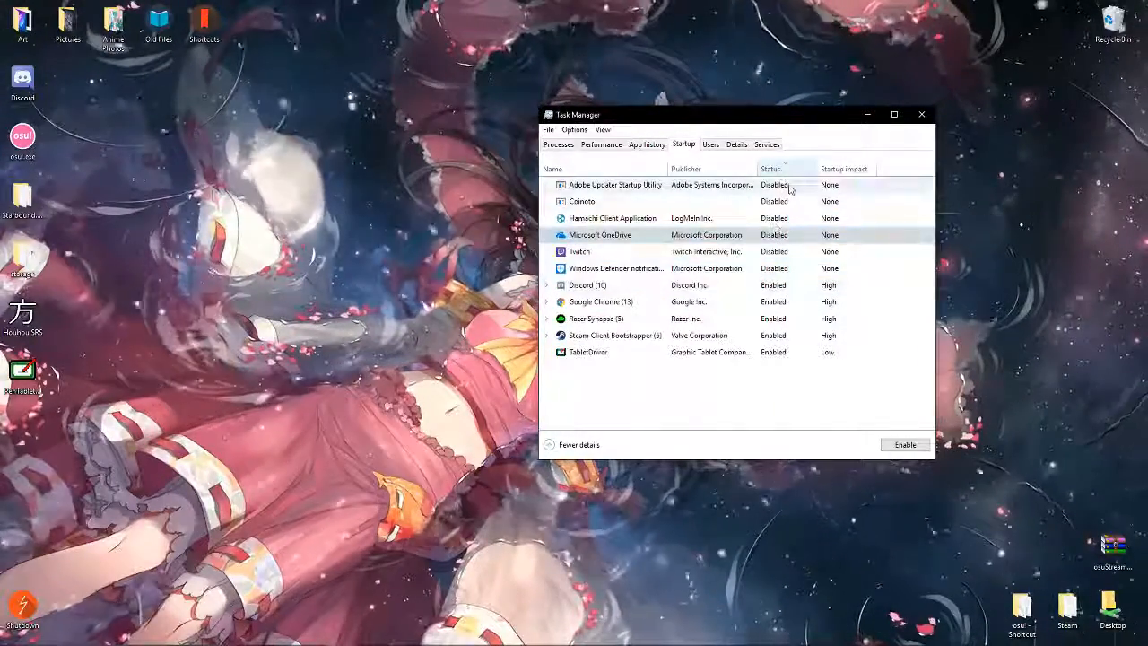
Examine the disabled and enabled startup programs and their startup impact, and close Task Manager.
click(682, 184)
click(606, 203)
click(617, 219)
click(626, 235)
click(635, 253)
click(662, 268)
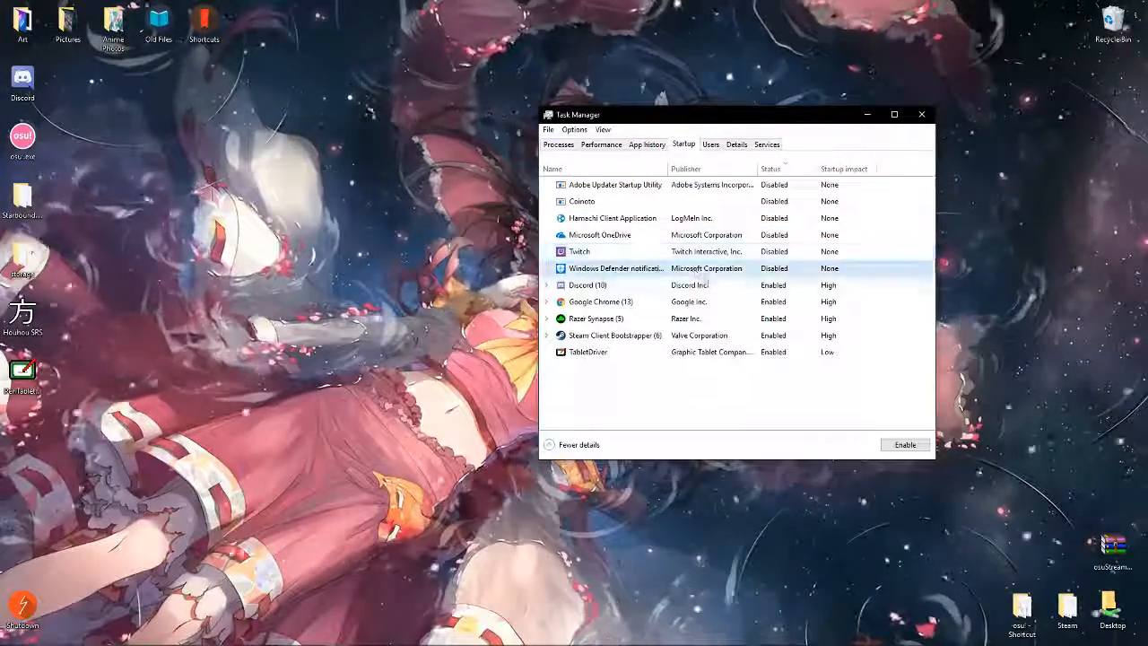
click(635, 354)
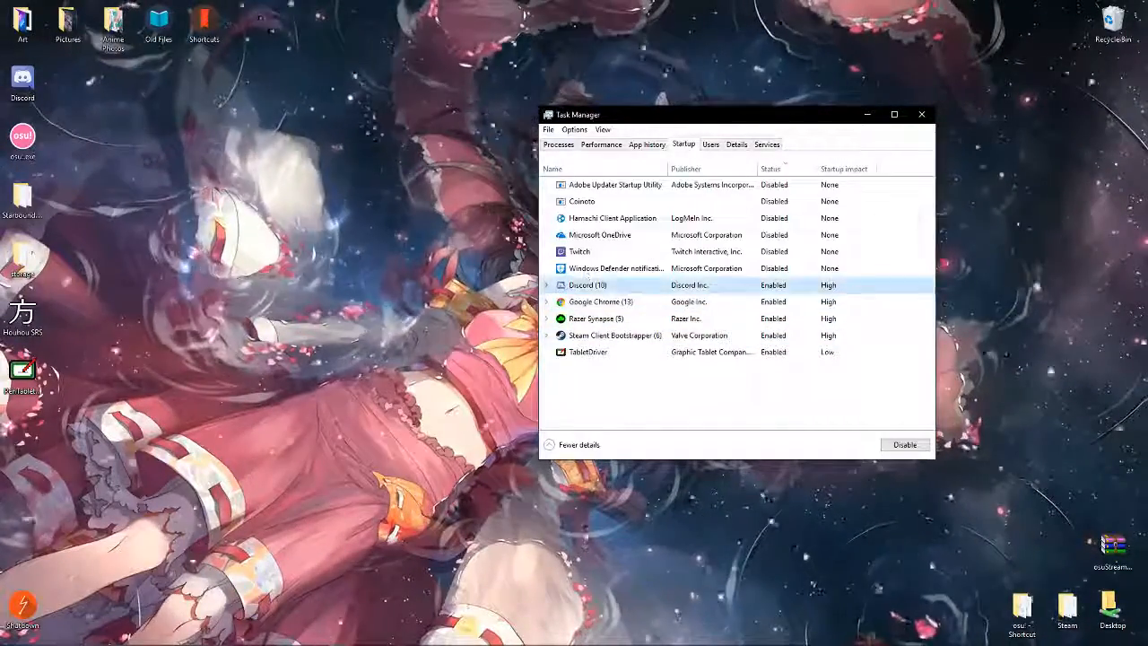
click(924, 117)
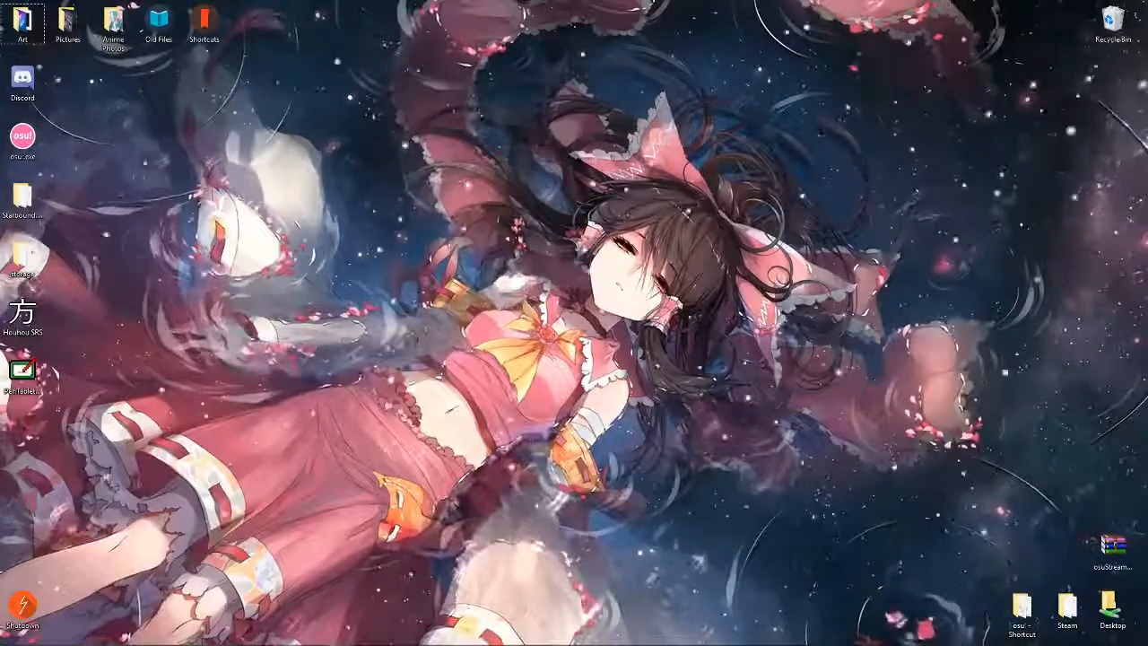
Check the free space of the drives under This PC in File Explorer and close it.
click(308, 634)
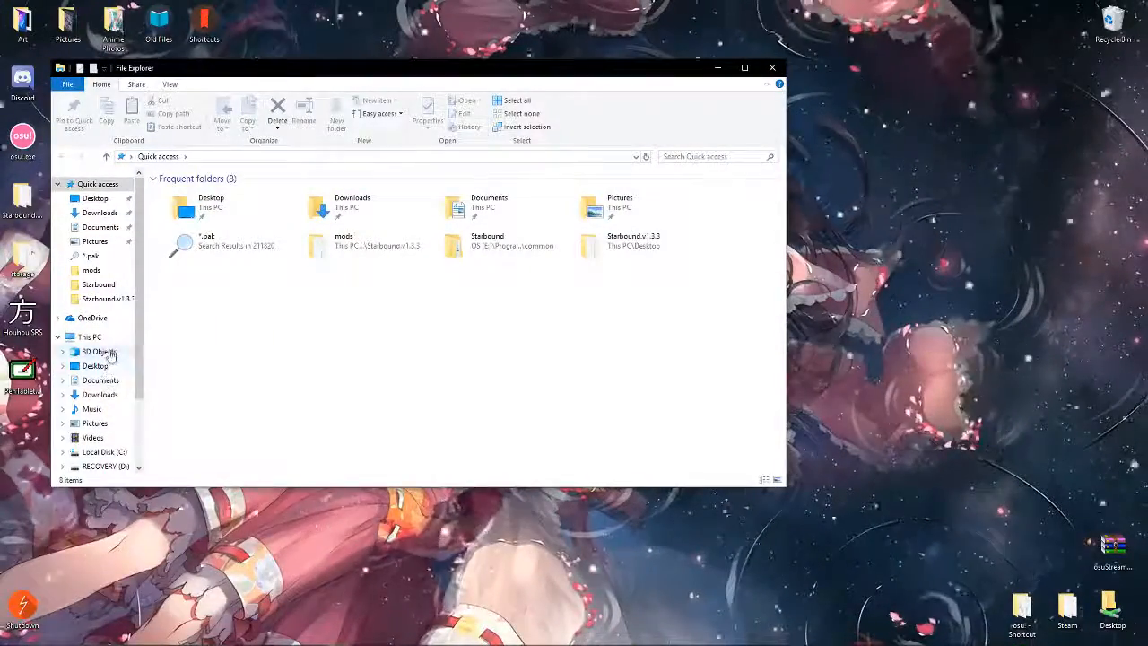
click(90, 337)
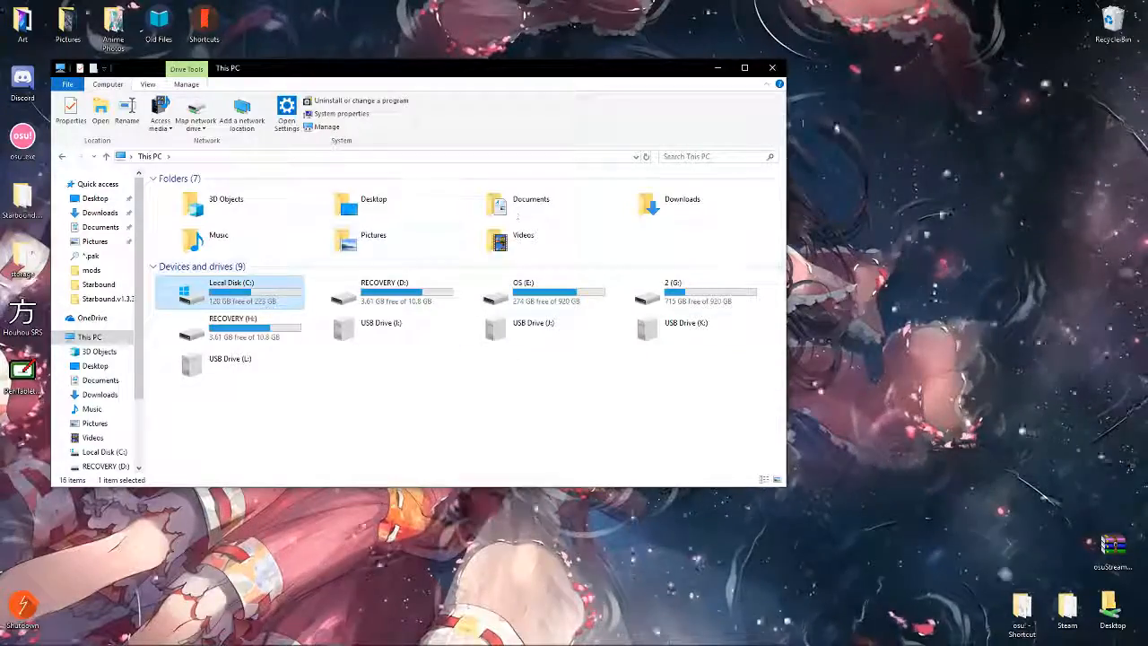
click(776, 70)
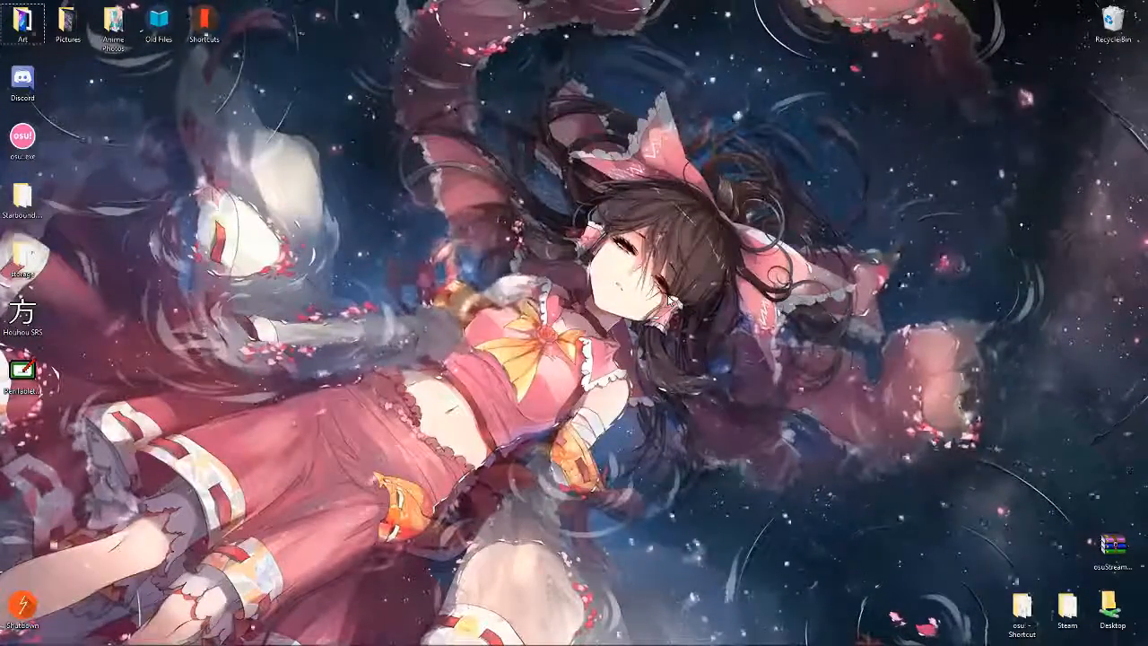
Try to open msconfig through the Windows search.
mouse_move(674, 636)
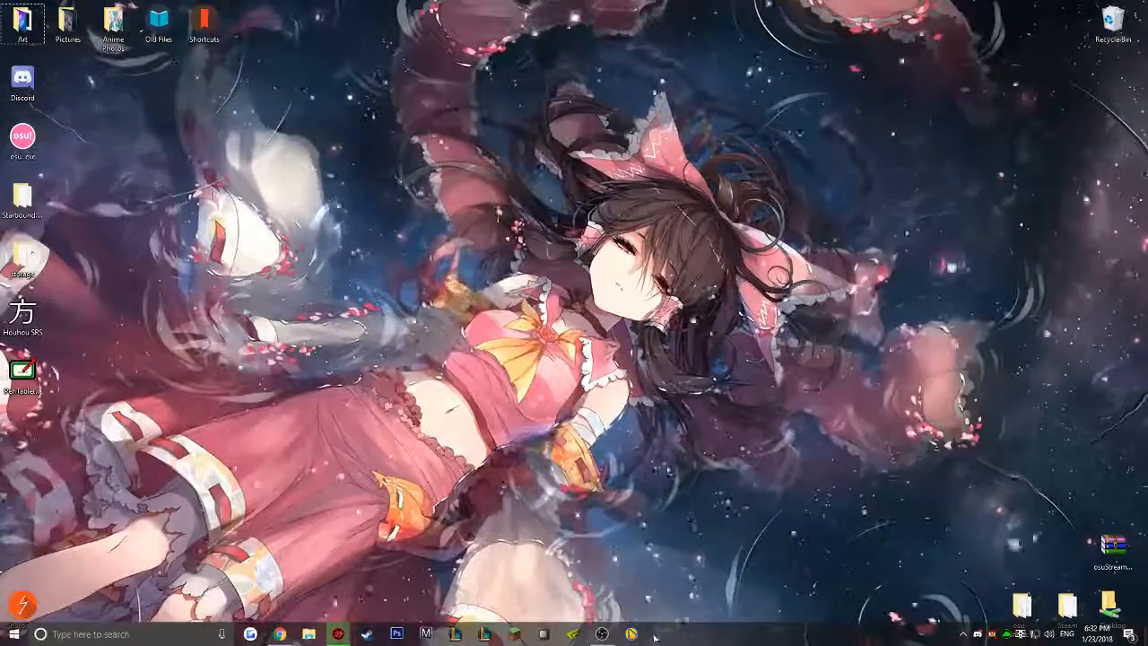
click(160, 631)
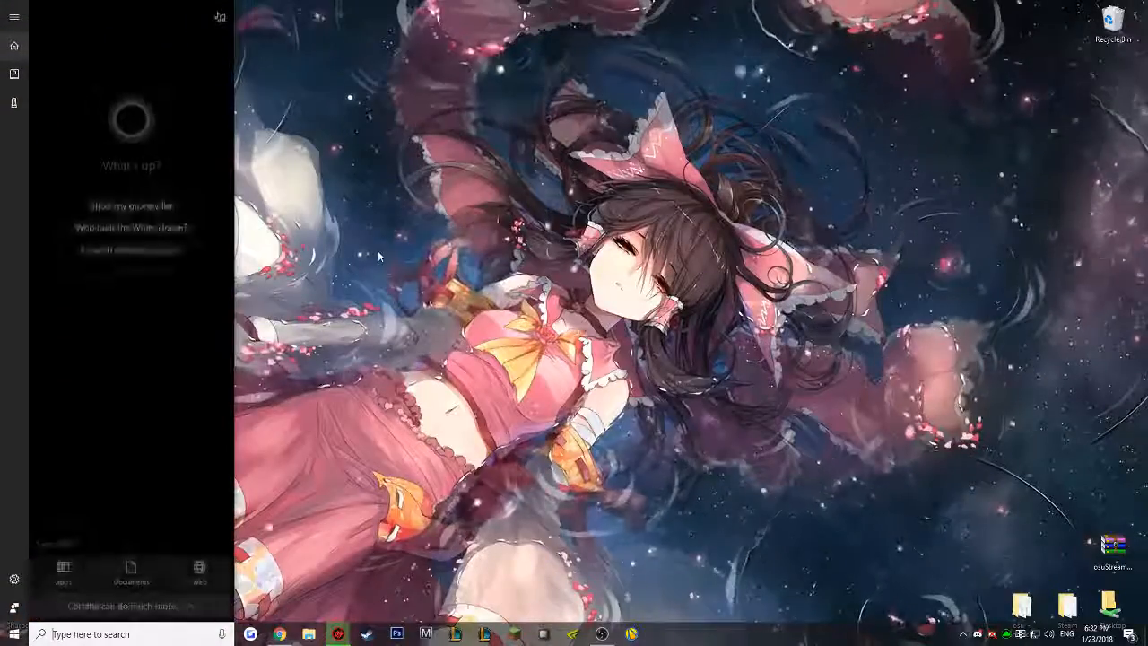
text(ms)
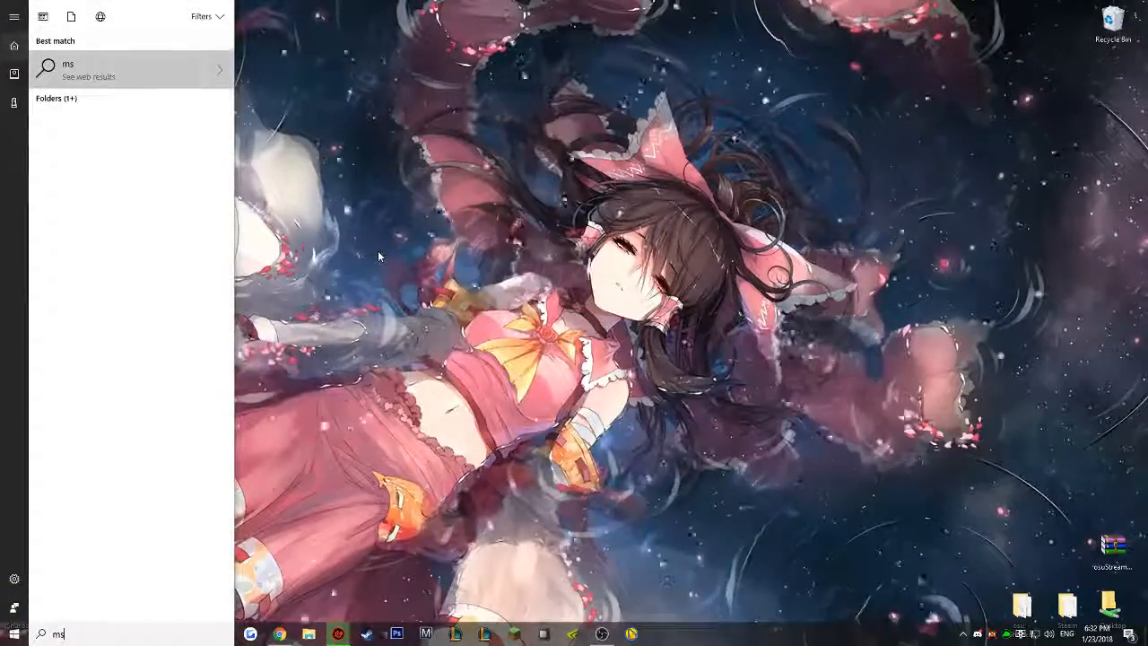
text(config)
key(Return)
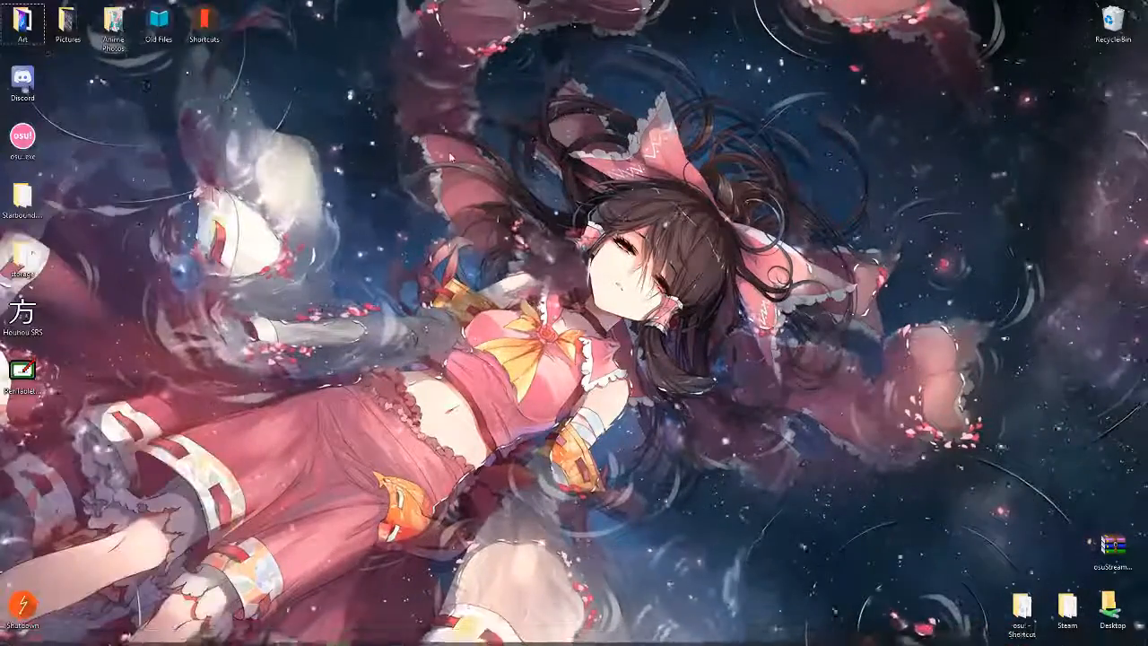
Open System Configuration by running msconfig from the Run dialog.
key(super+r)
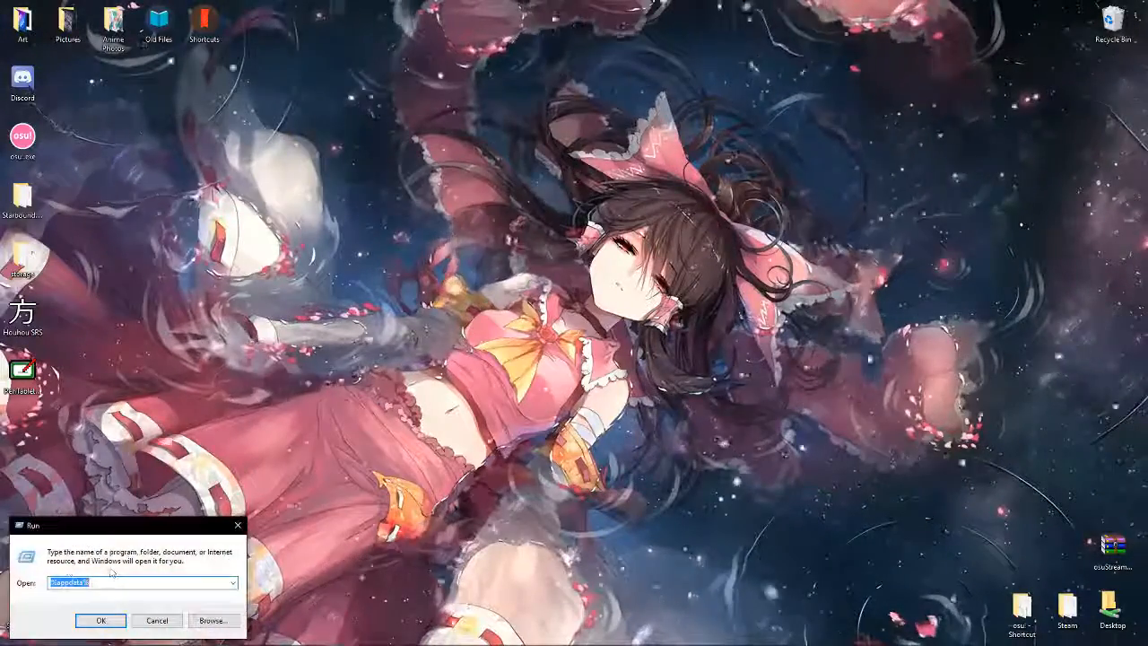
text(msconfig)
key(Return)
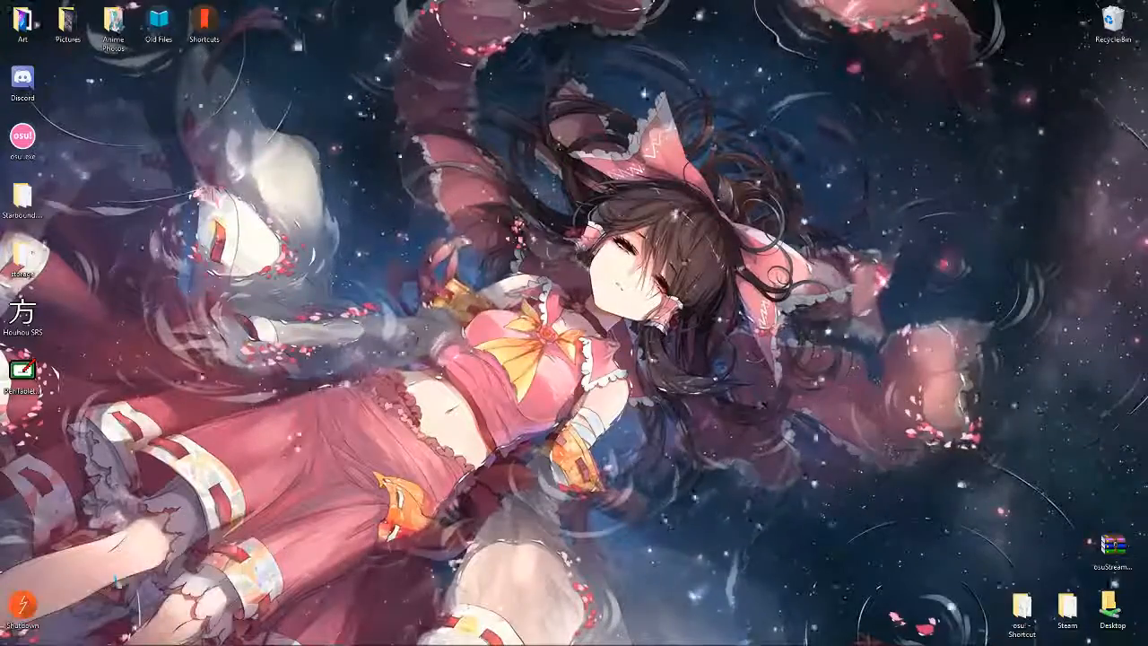
drag(470, 220, 505, 194)
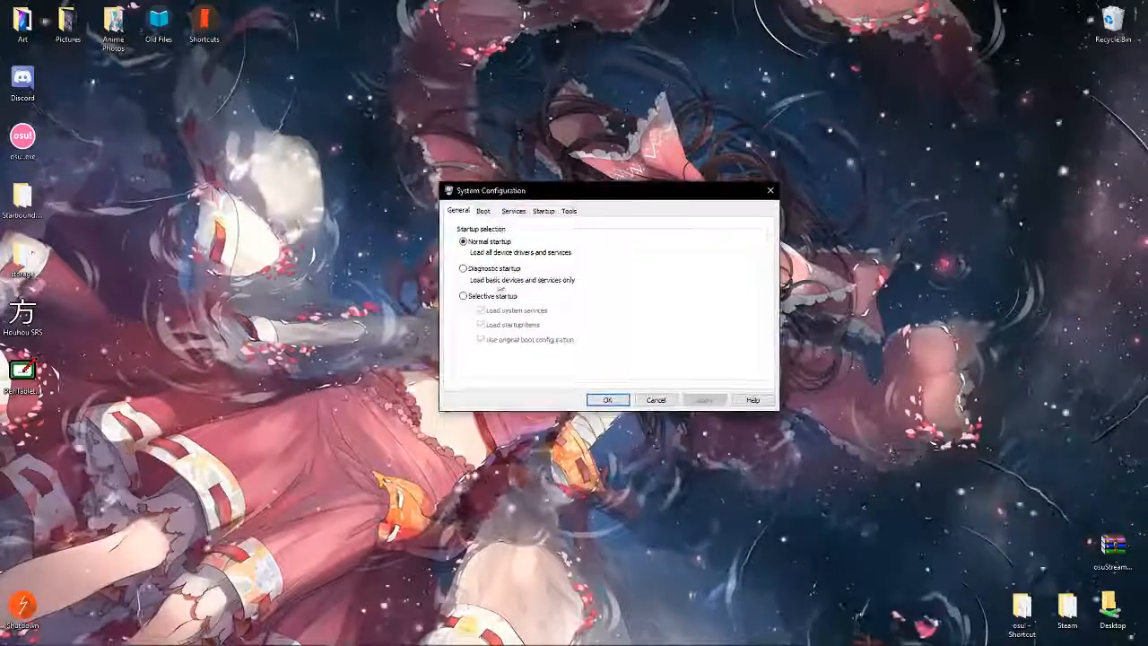
Look through the Boot, Services and Startup pages of System Configuration, ending on the list of services.
click(483, 212)
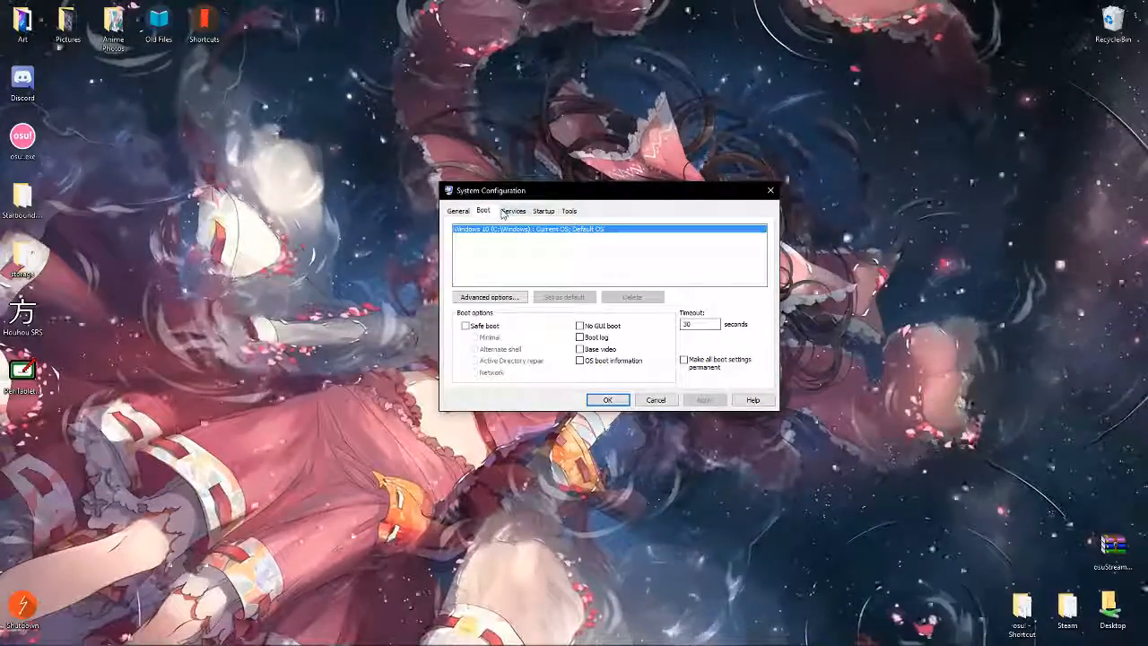
click(505, 213)
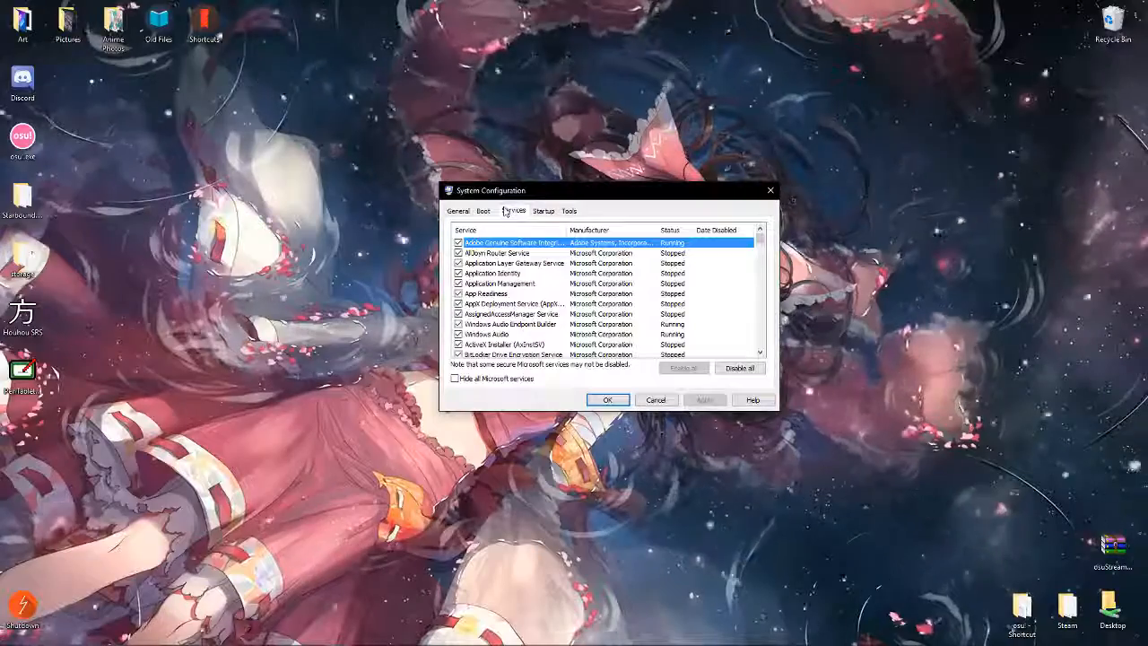
drag(520, 192, 514, 159)
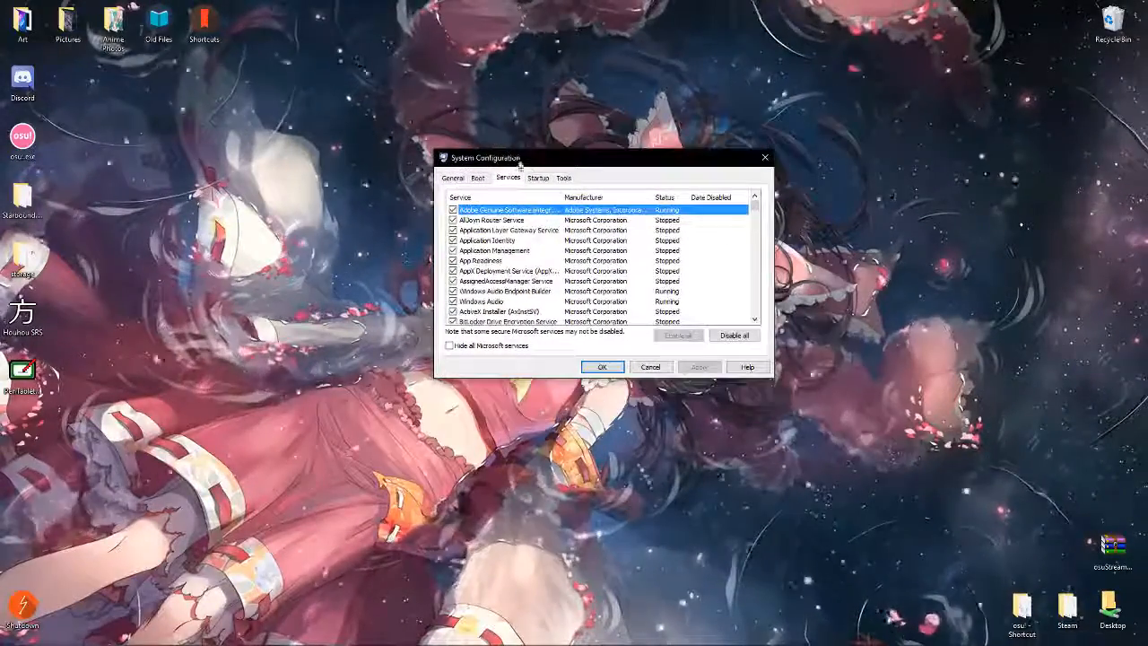
click(539, 180)
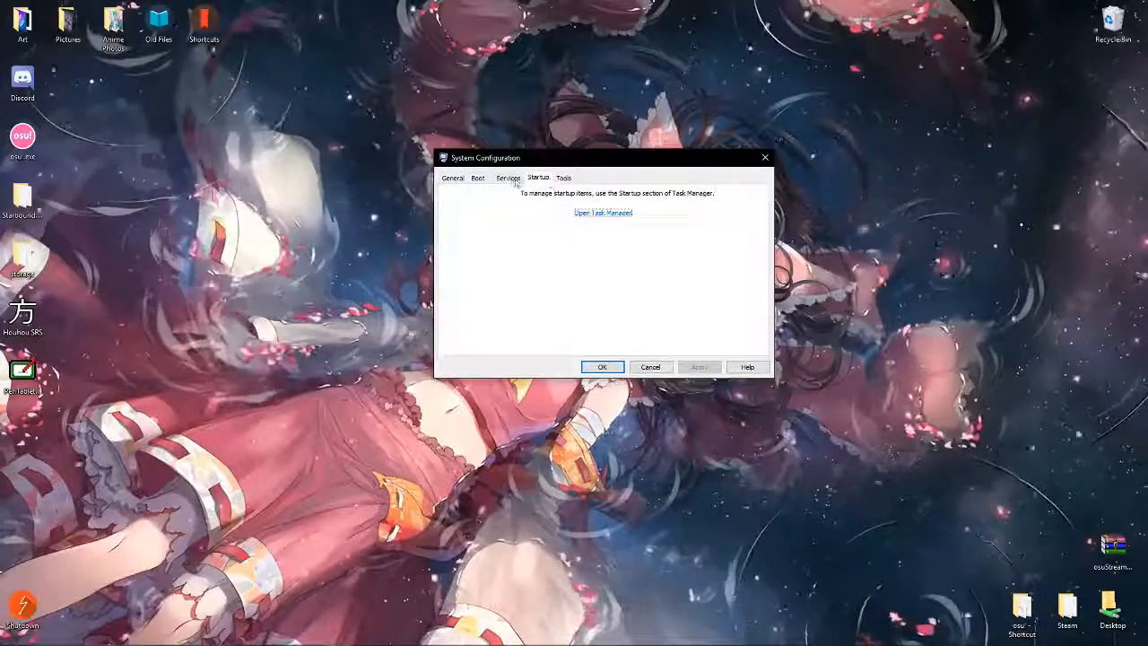
click(509, 179)
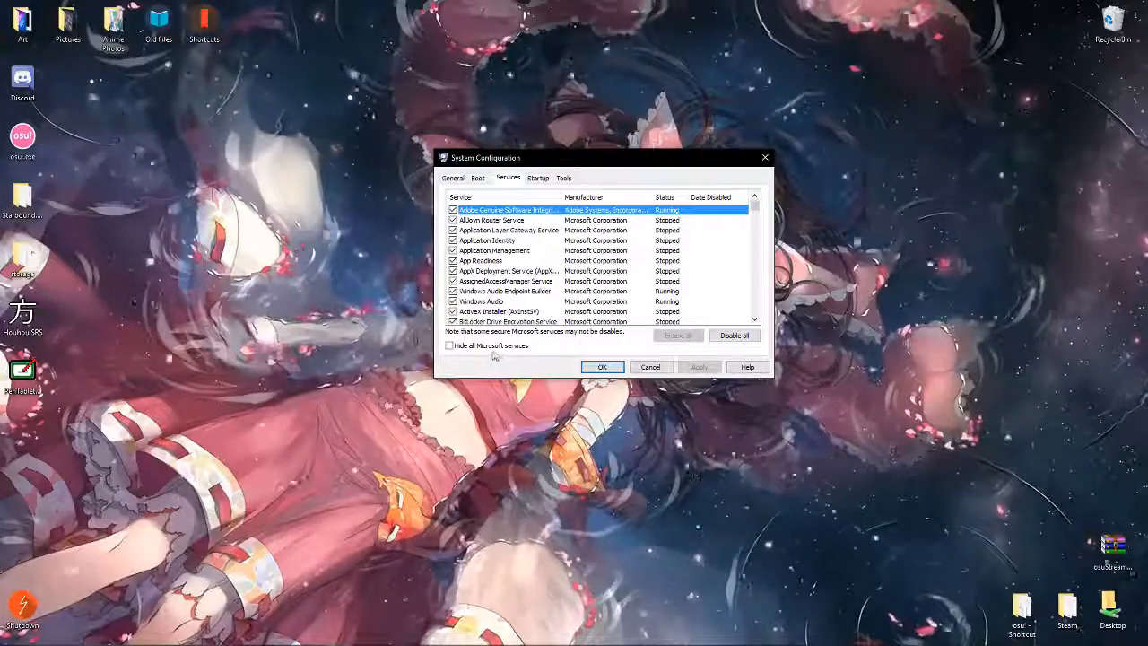
Hide all Microsoft services and examine the remaining third-party services for ones that are not needed.
click(449, 345)
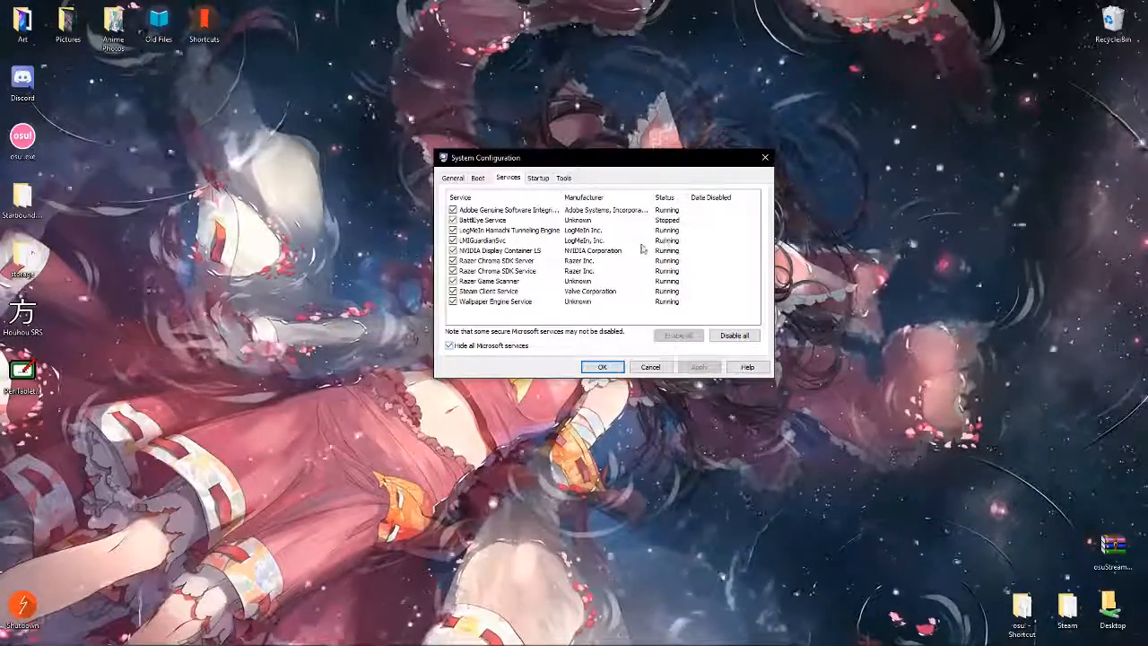
click(574, 210)
click(556, 219)
click(536, 229)
click(513, 240)
click(515, 250)
click(518, 260)
click(520, 271)
click(522, 280)
click(524, 291)
click(525, 302)
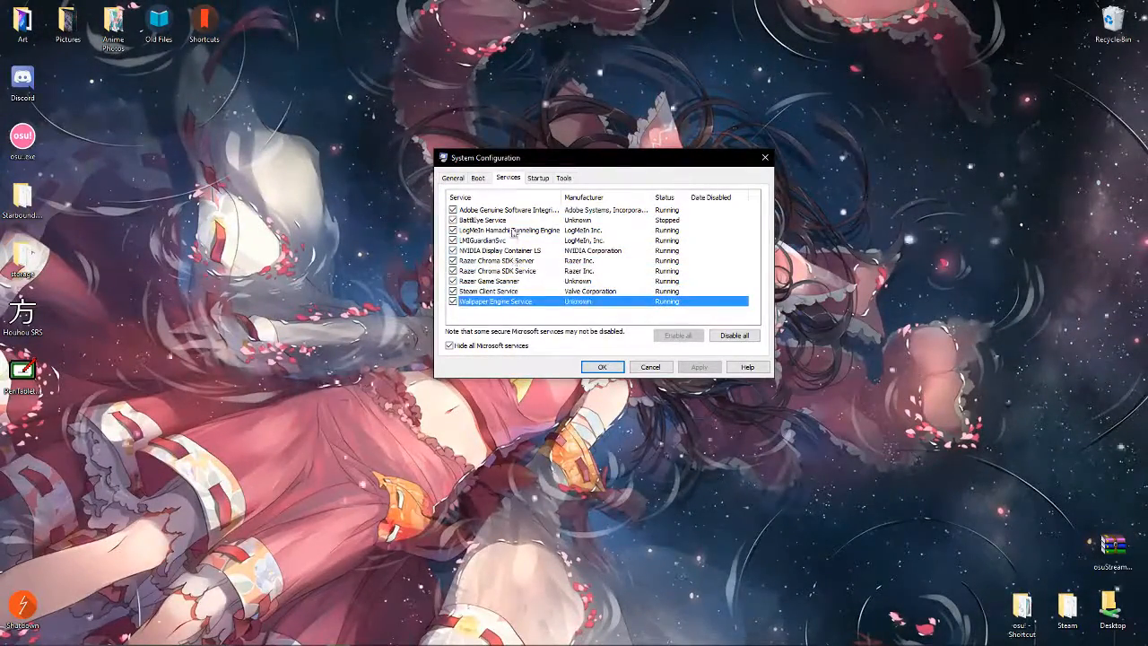
click(625, 211)
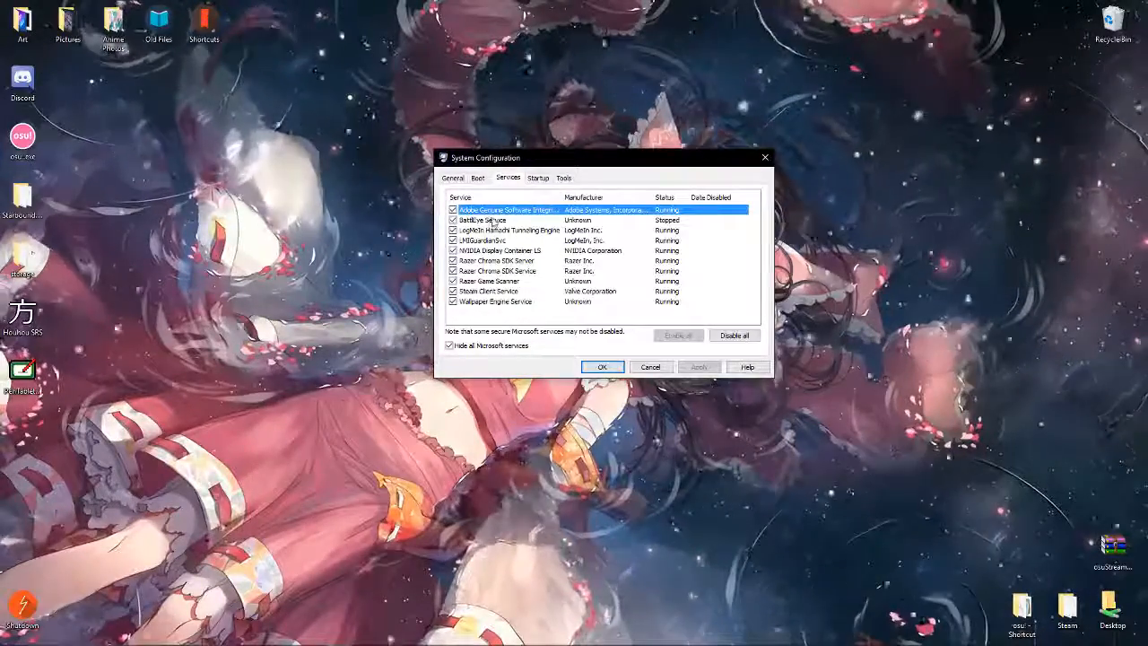
click(462, 219)
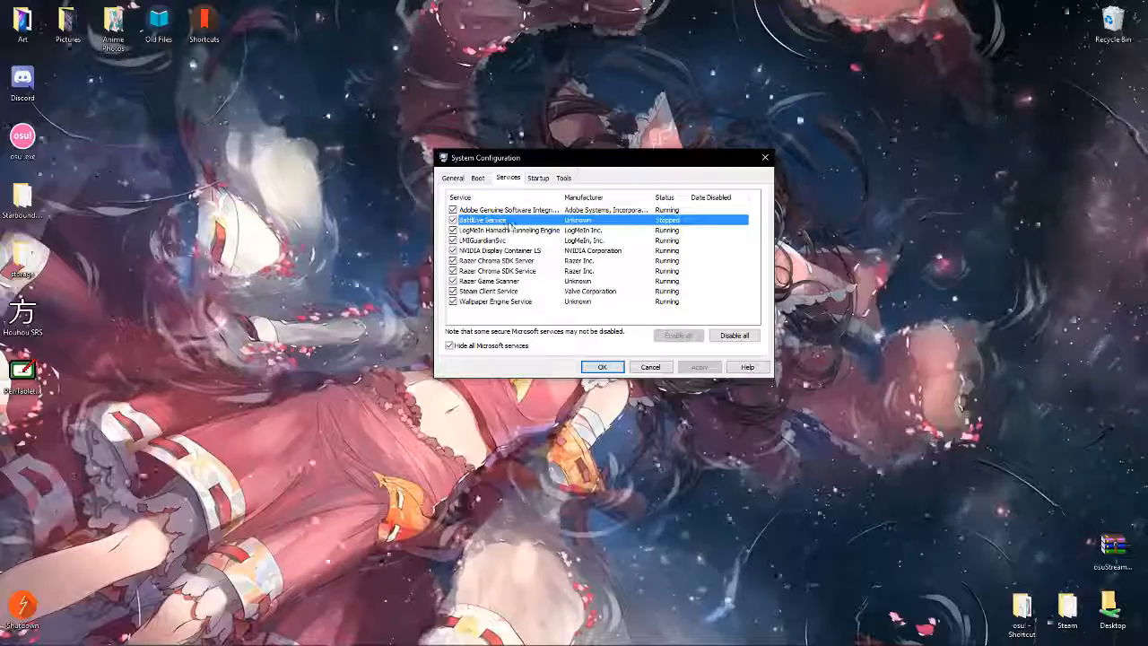
Disable the Adobe Genuine Software Integrity Service, apply the change and exit System Configuration without restarting.
click(489, 209)
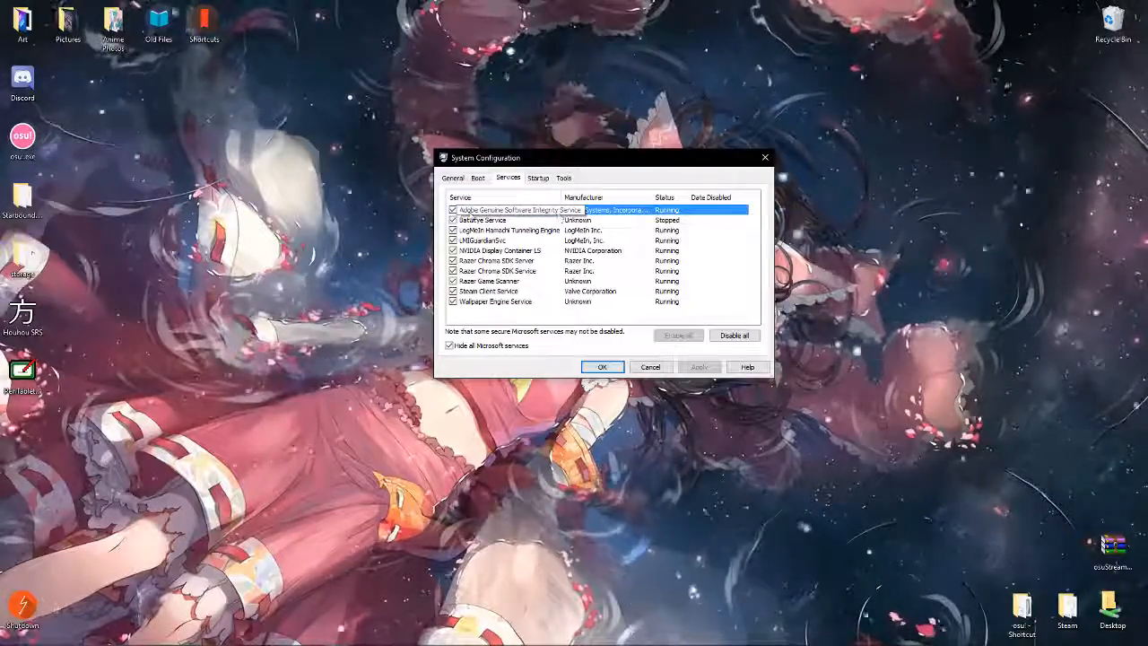
click(453, 210)
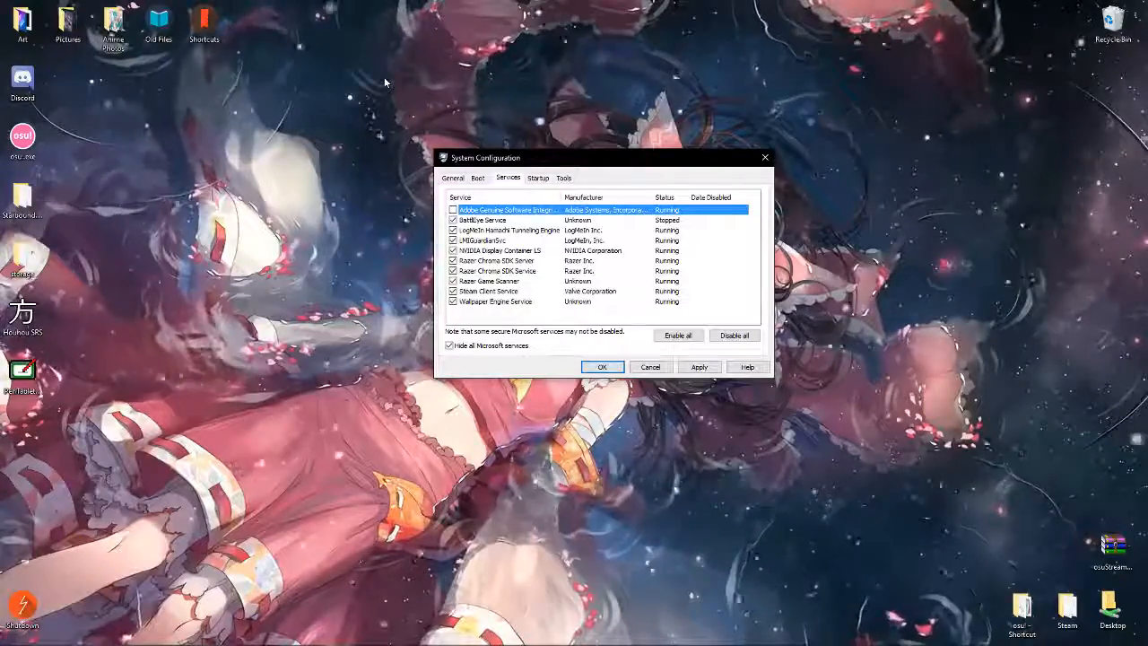
click(699, 367)
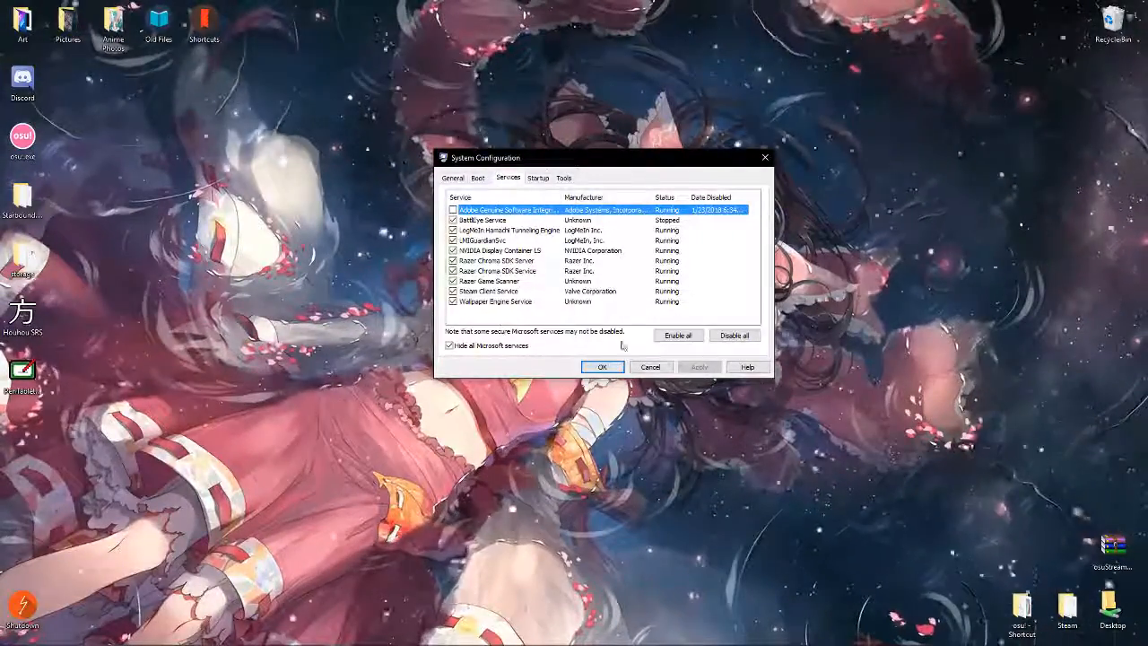
click(599, 366)
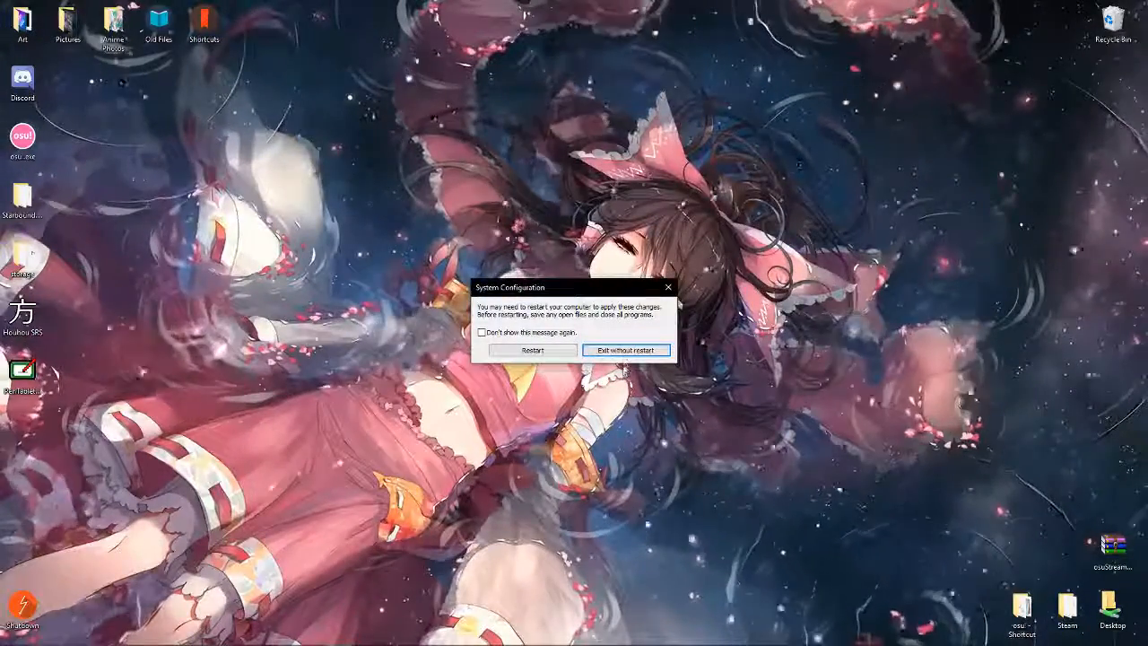
click(624, 352)
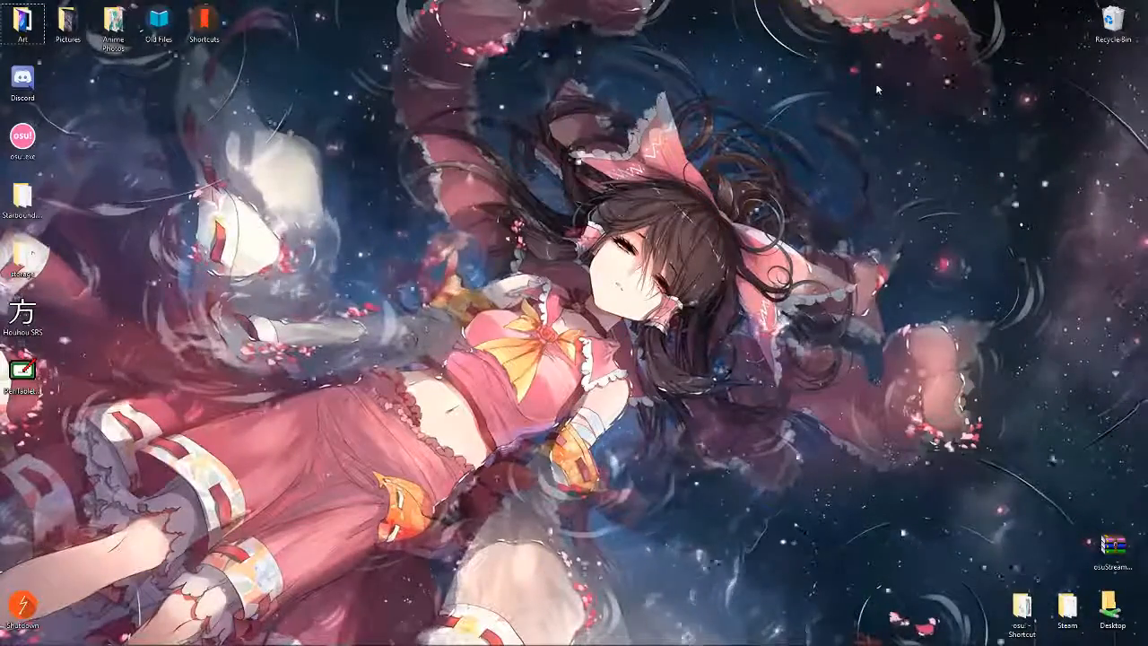
drag(874, 82, 395, 260)
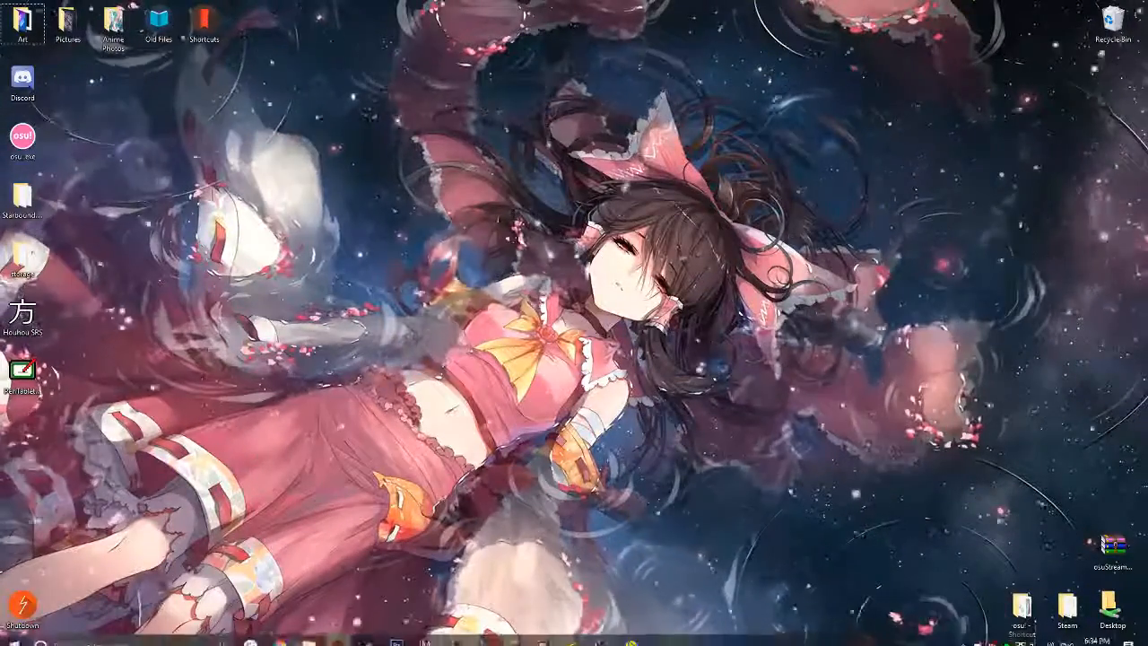